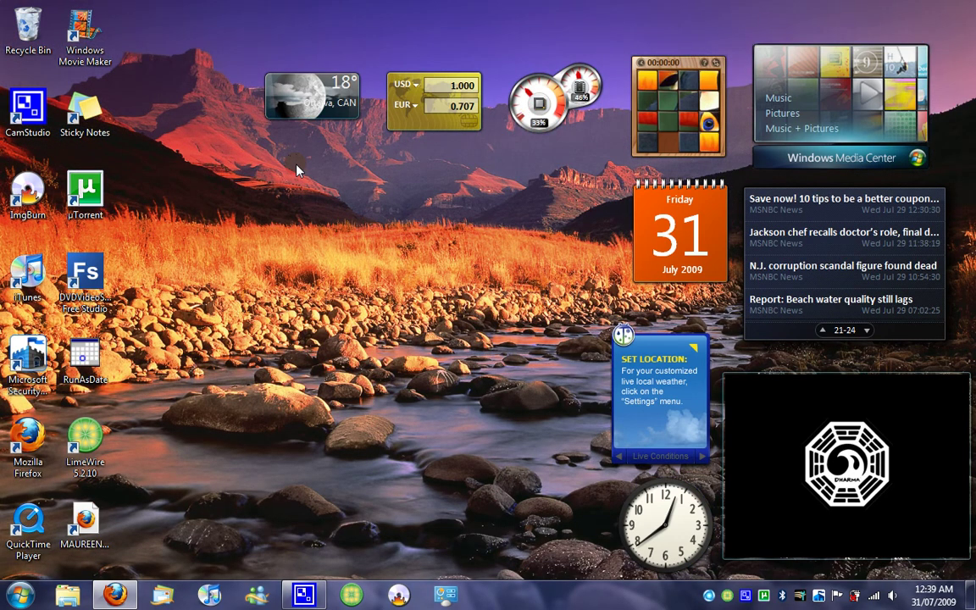
Launch Windows Live Movie Maker Beta from the Windows Live group in All Programs.
key("c")
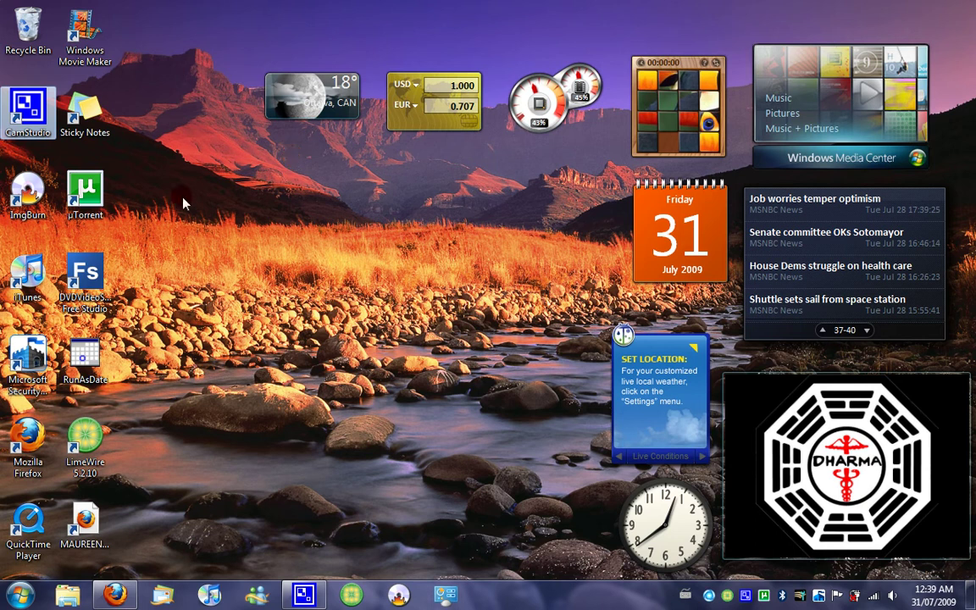
left_click(19, 595)
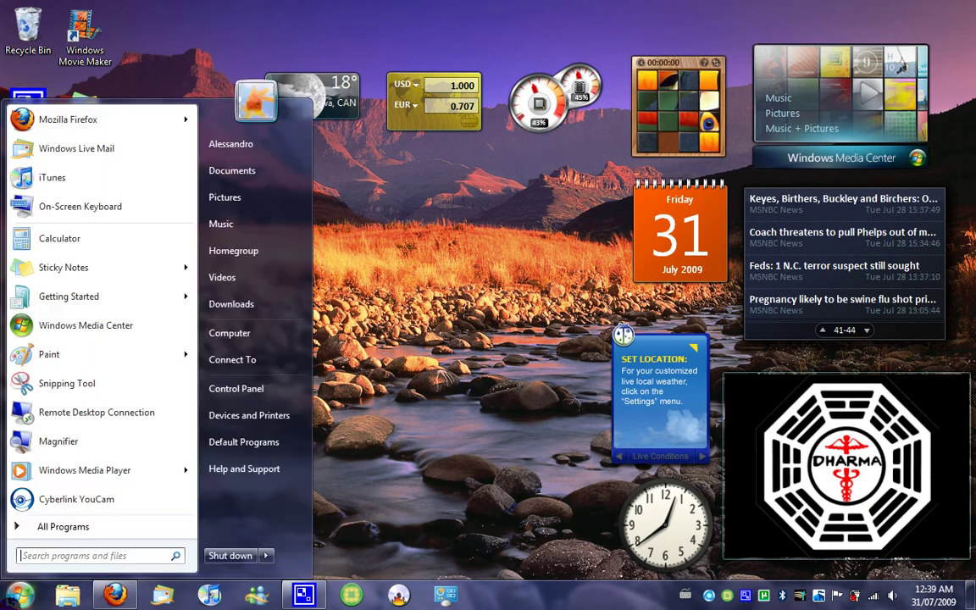
left_click(77, 528)
scroll(187, 390, "down", 2)
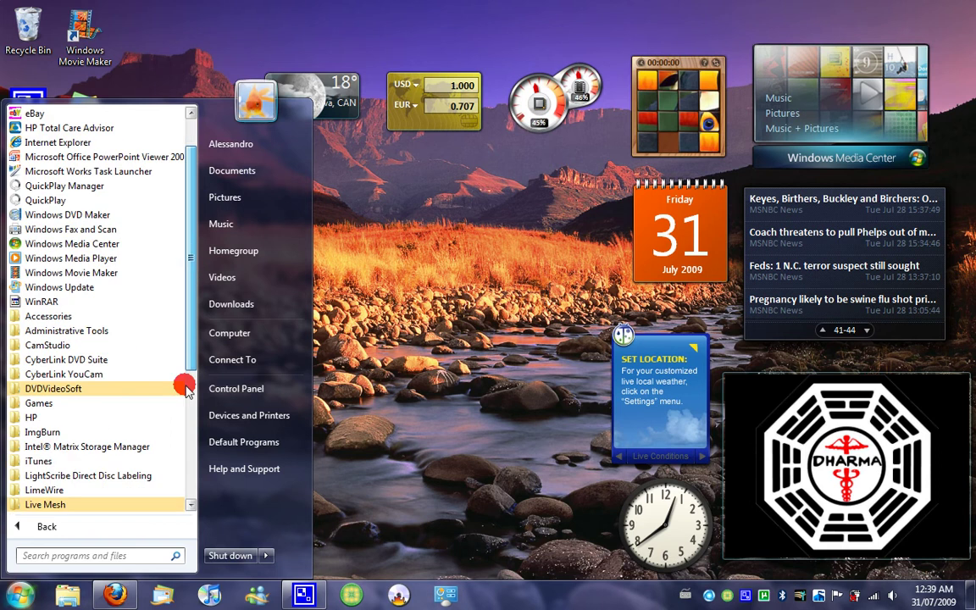
scroll(187, 390, "down", 5)
left_click(114, 493)
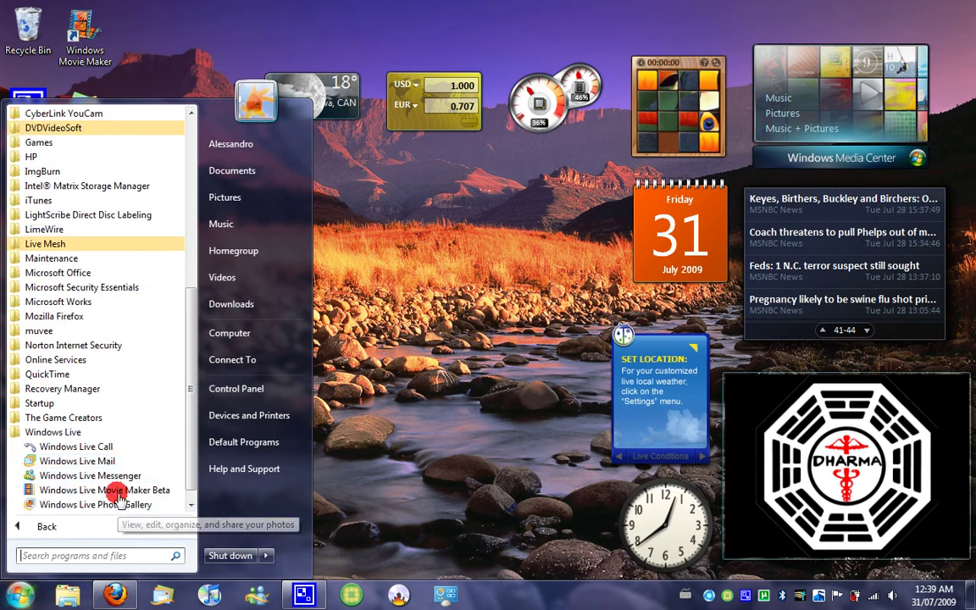
left_click(110, 502)
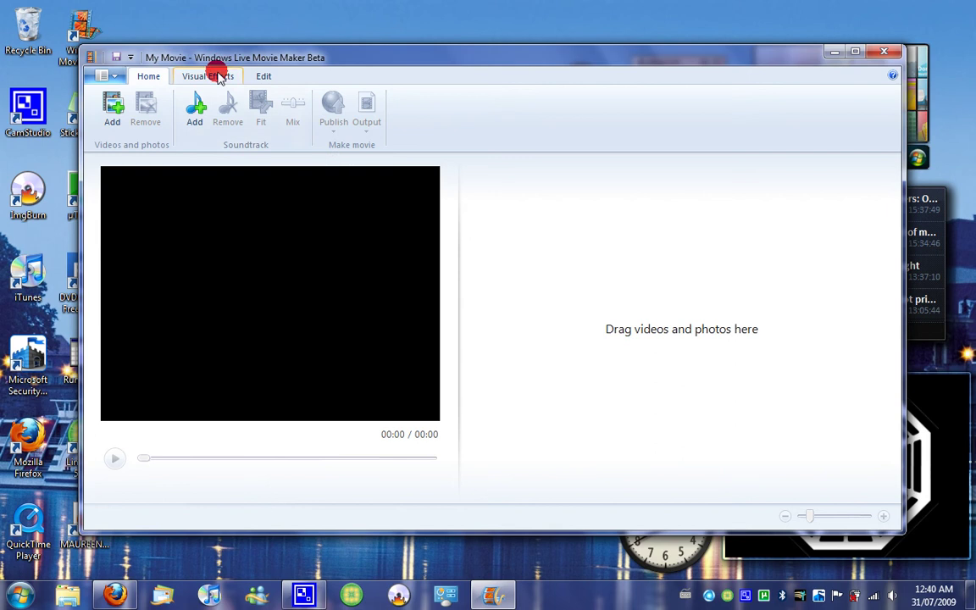
Browse Movie Maker's visual effects, editing and home tabs, then close Movie Maker.
left_click(208, 75)
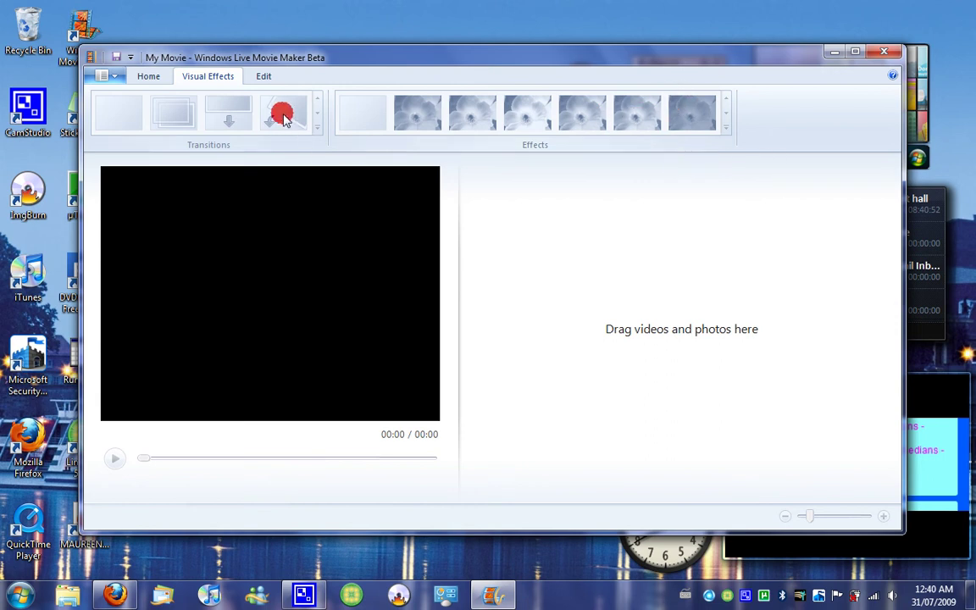
left_click(262, 75)
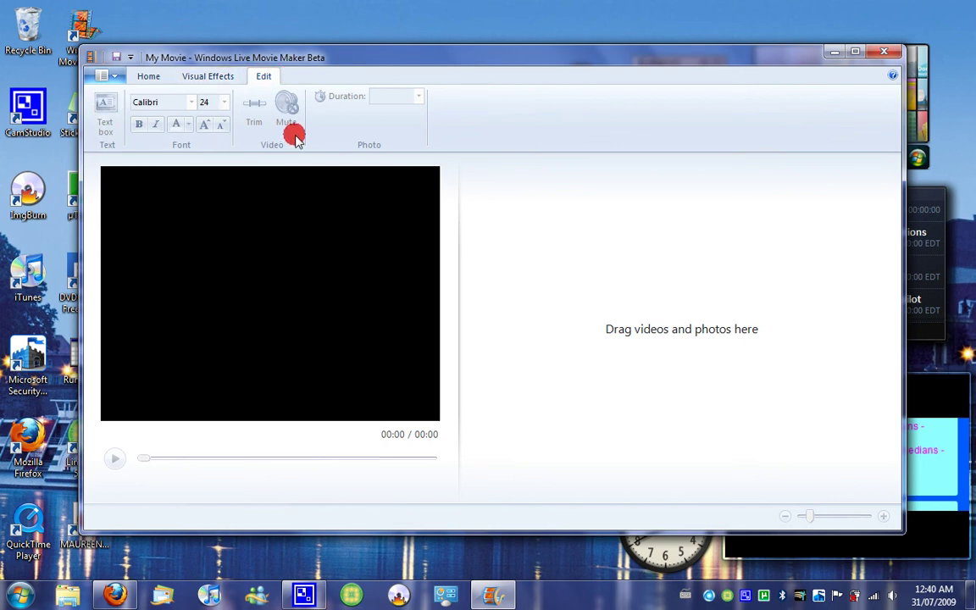
left_click(214, 76)
left_click(152, 75)
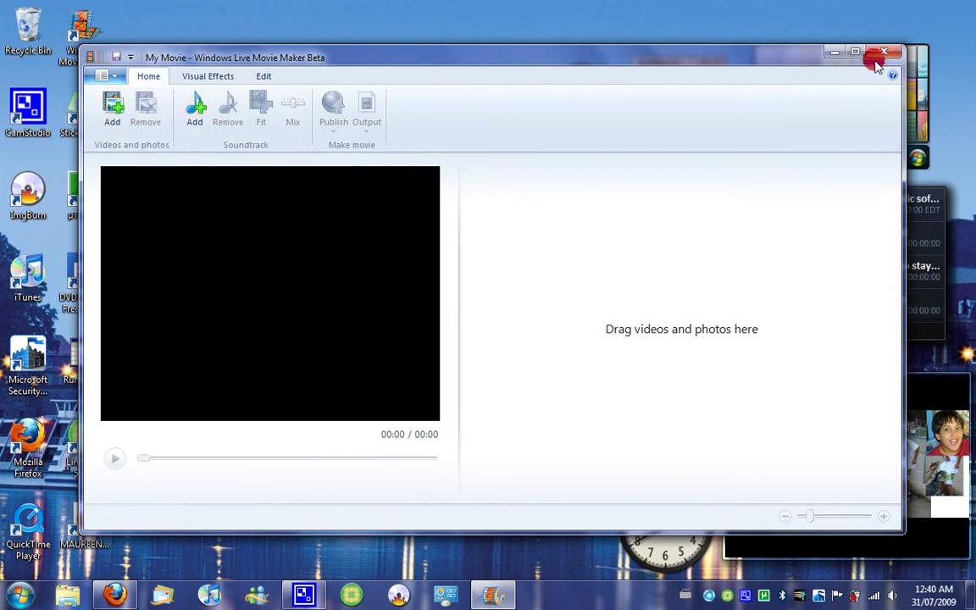
left_click(883, 56)
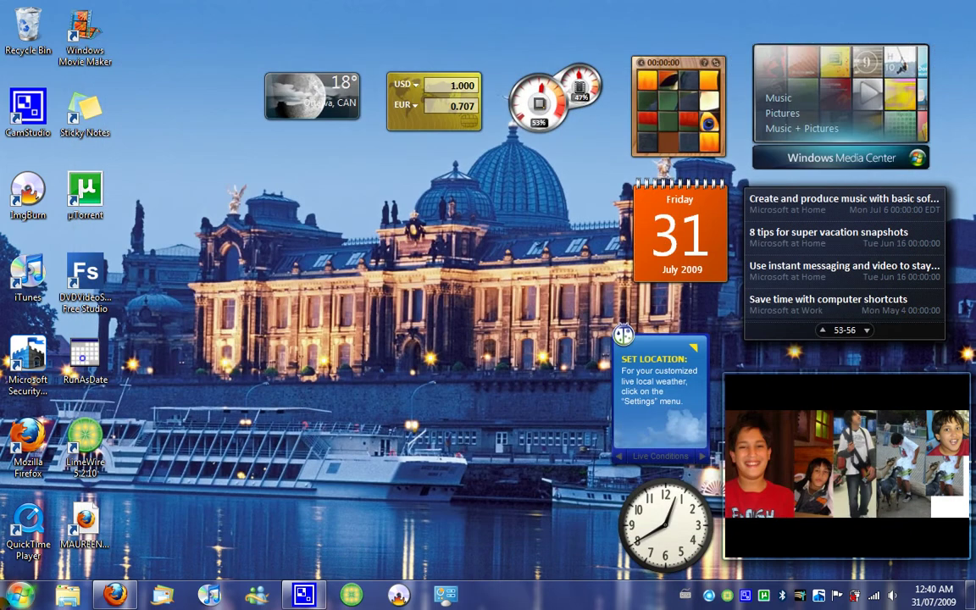
Launch the On-Screen Keyboard from the Start menu, then close it.
left_click(7, 595)
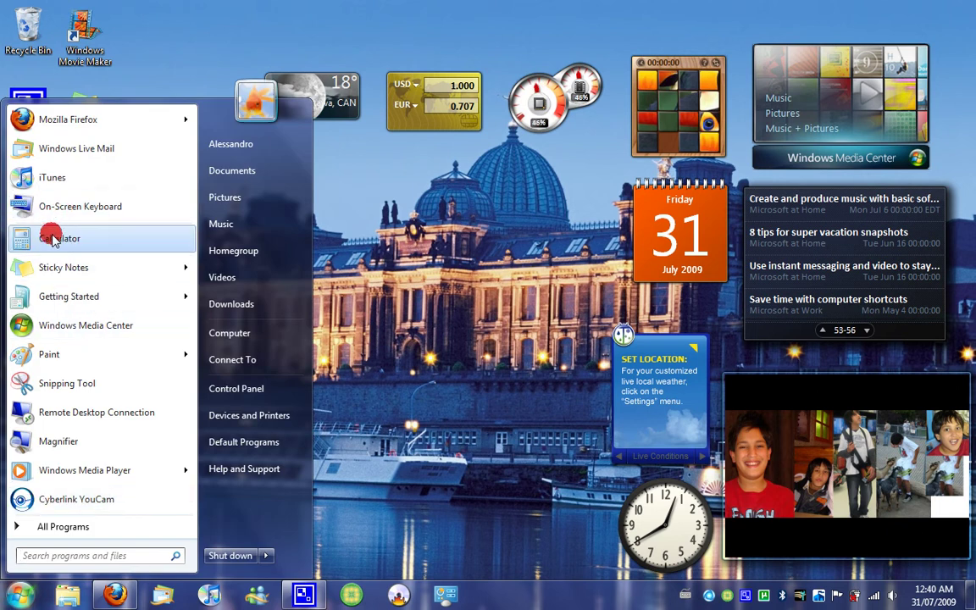
mouse_move(26, 354)
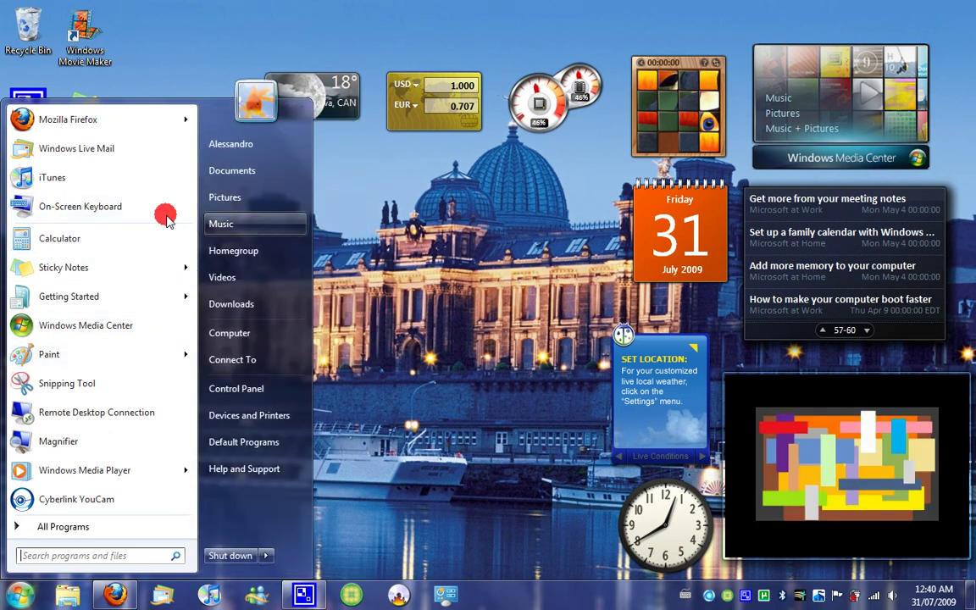
left_click(123, 214)
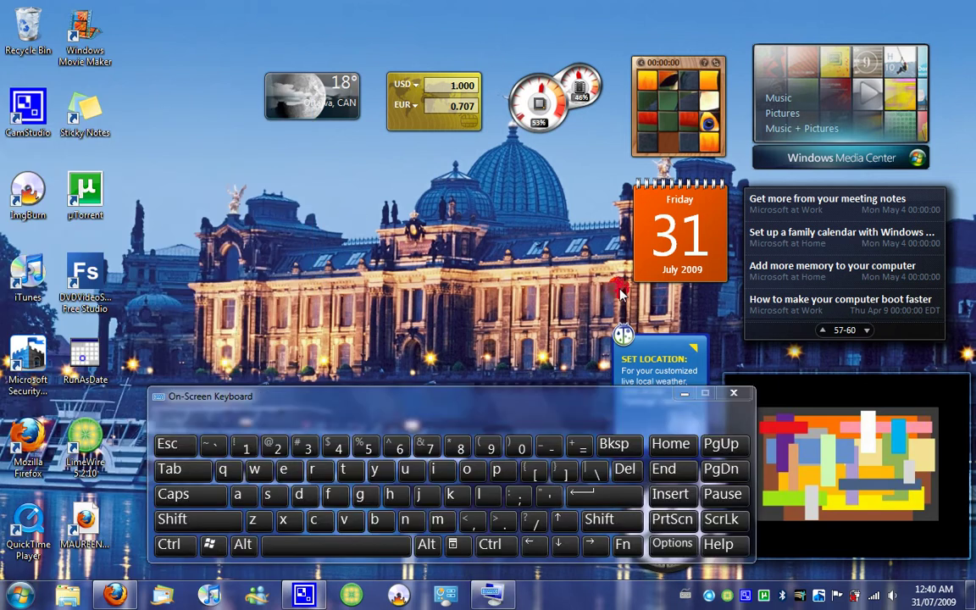
left_click(738, 396)
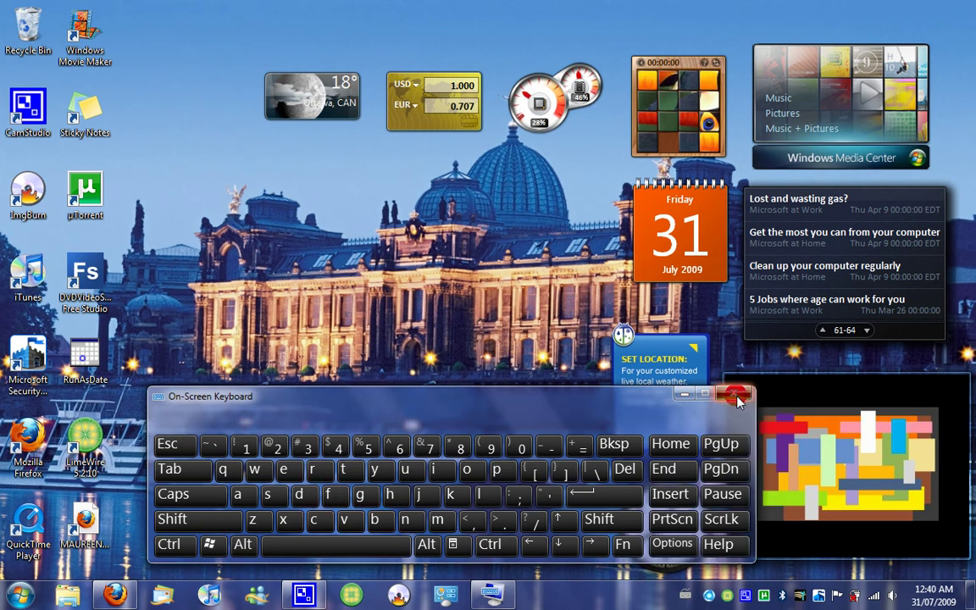
Launch Calculator and choose Length as the unit conversion type.
left_click(20, 595)
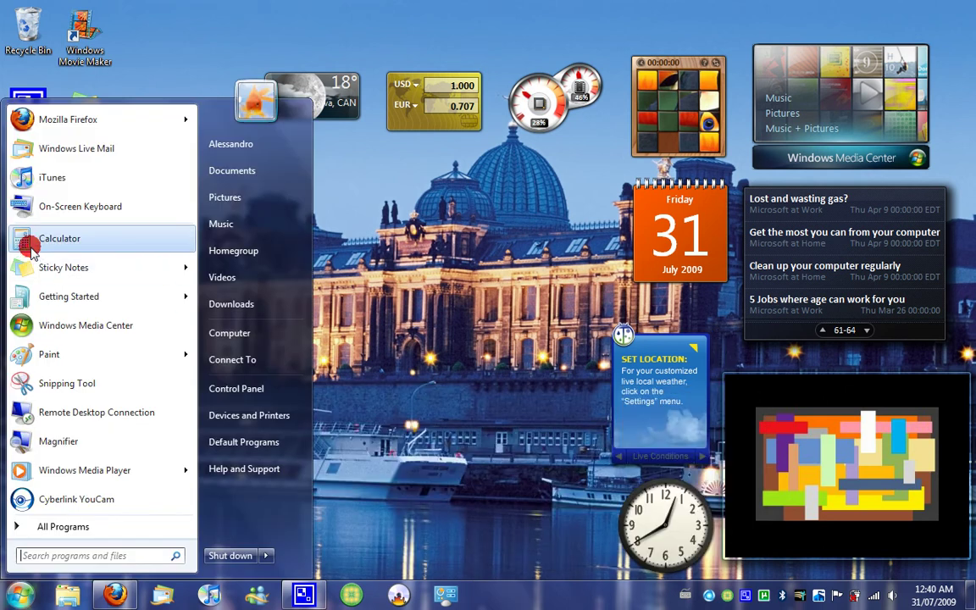
left_click(59, 235)
left_click(449, 202)
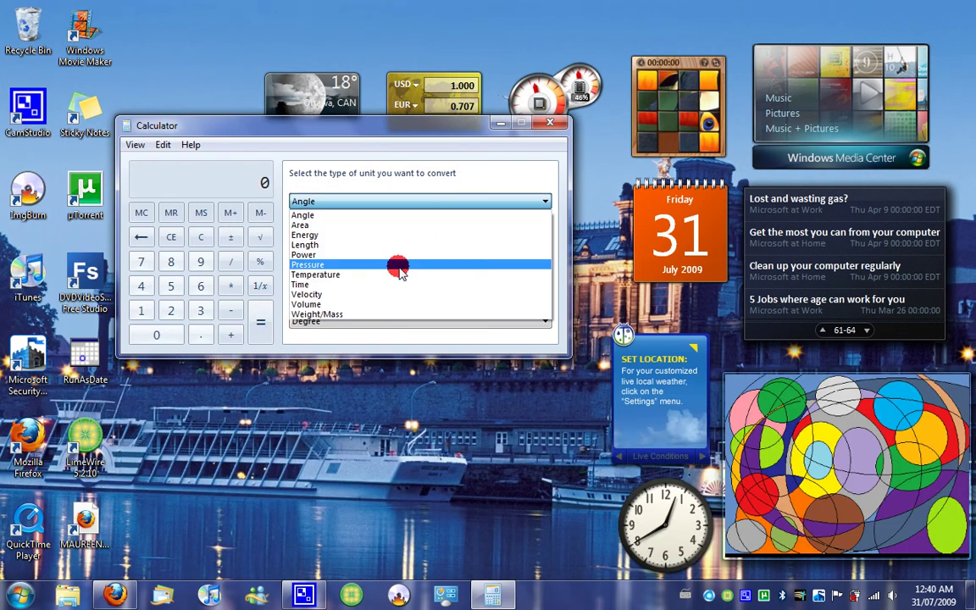
left_click(364, 245)
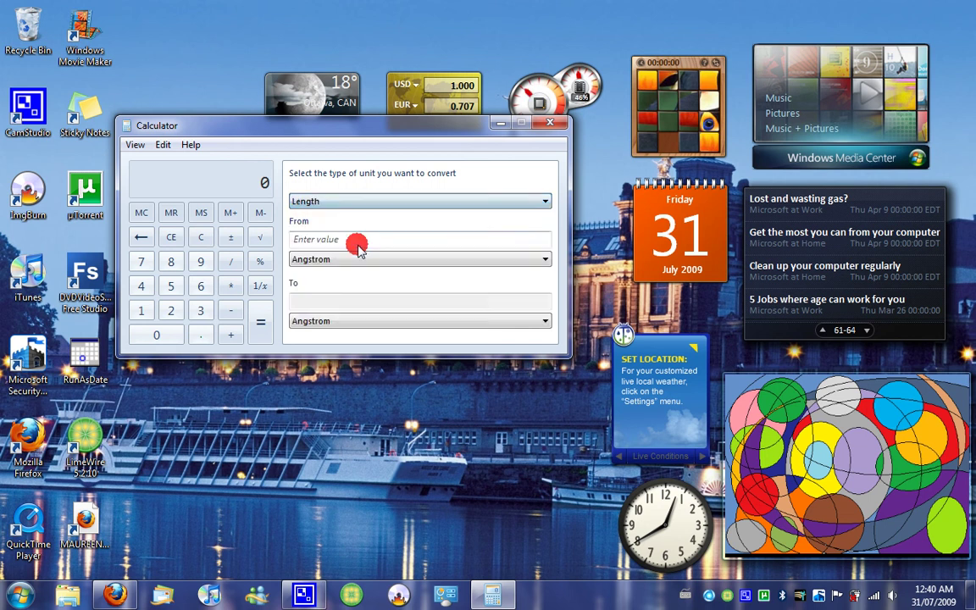
Convert 1 Centimeter to Inch (0.3937007874015748), then close Calculator.
left_click(357, 246)
type("1")
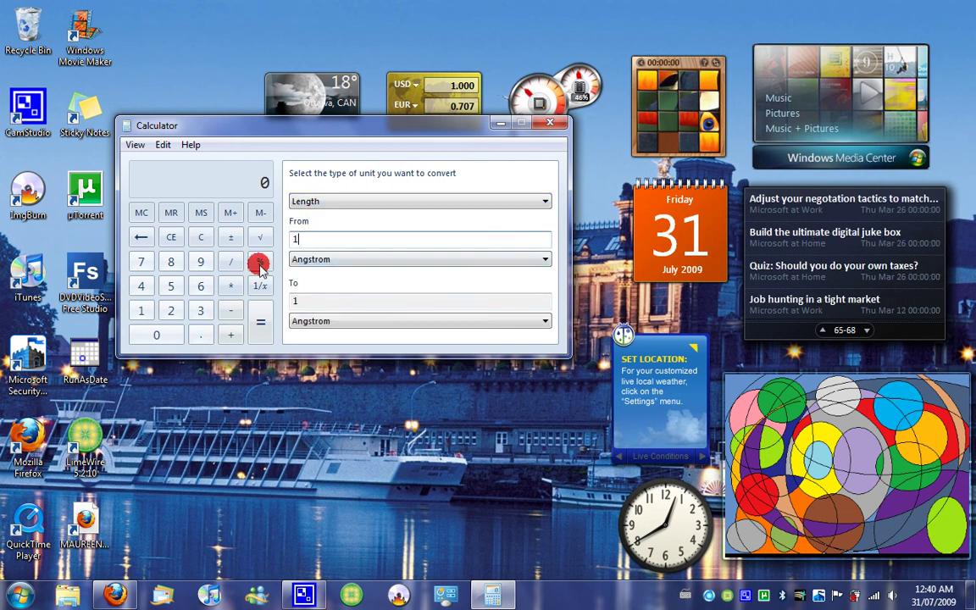
left_click(322, 258)
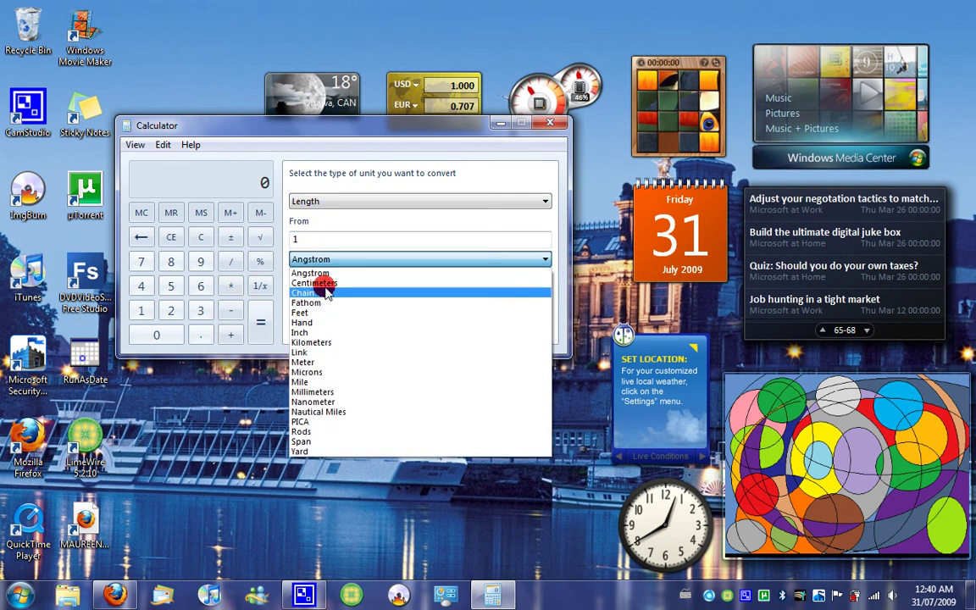
left_click(324, 288)
left_click(322, 320)
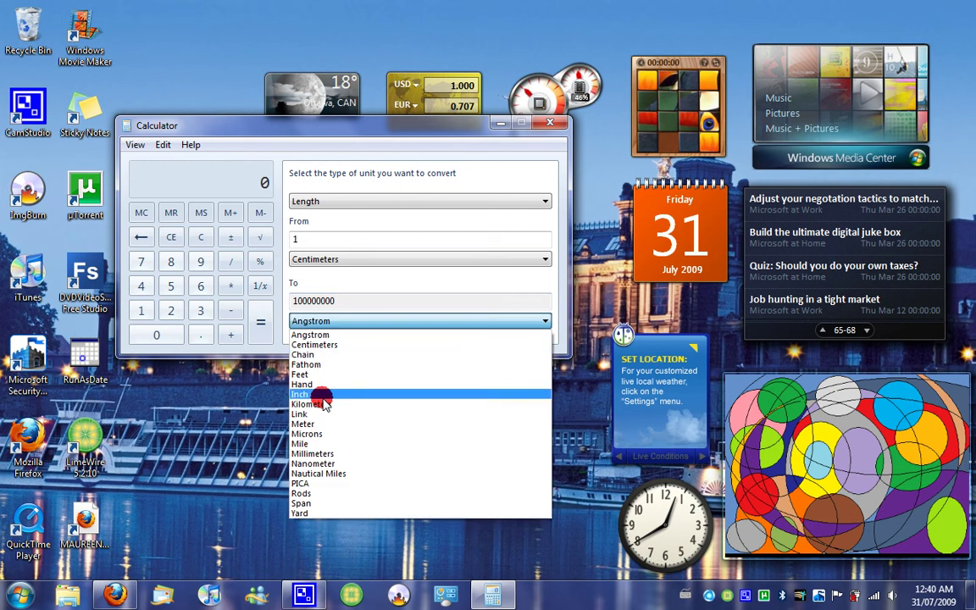
left_click(323, 395)
left_click(307, 304)
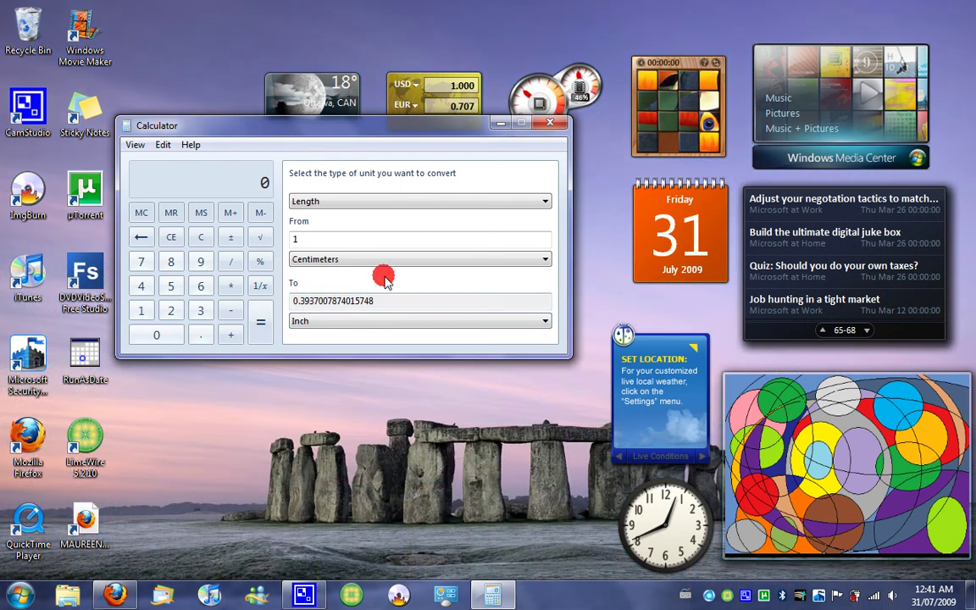
left_click(550, 123)
left_click(3, 598)
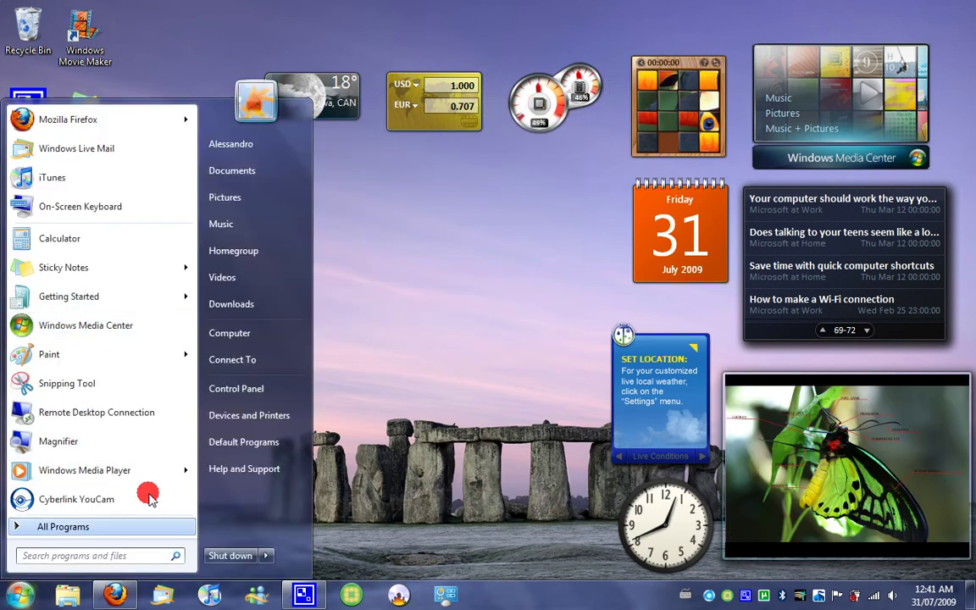
Launch Windows Media Player and check its About version 12.0.7600.16385.
left_click(135, 470)
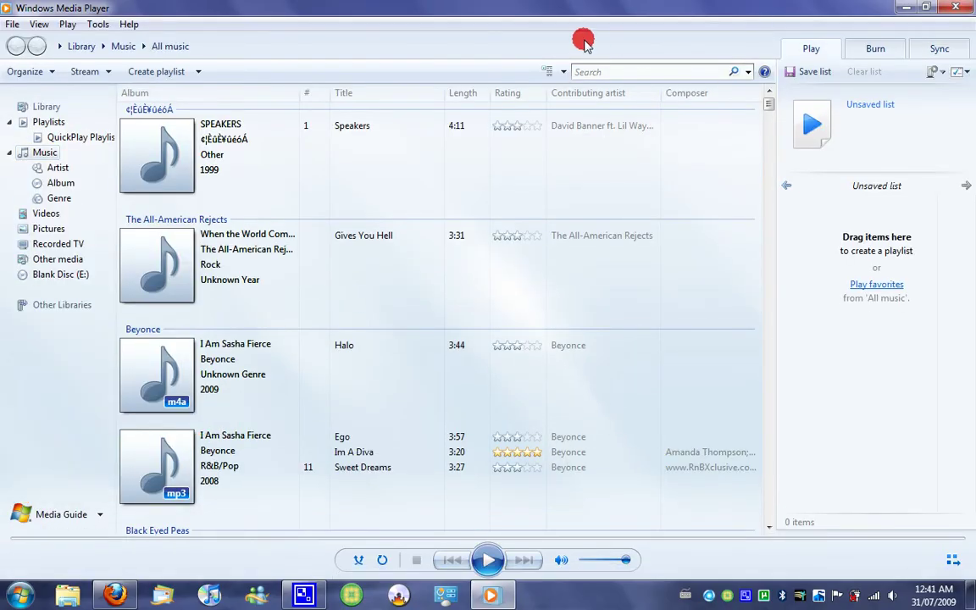
left_click(129, 23)
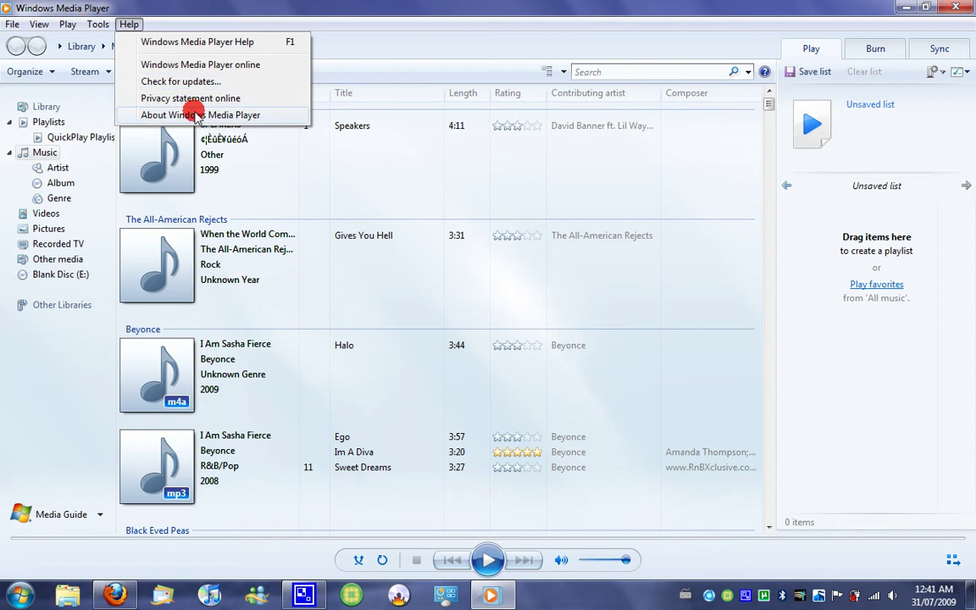
left_click(165, 114)
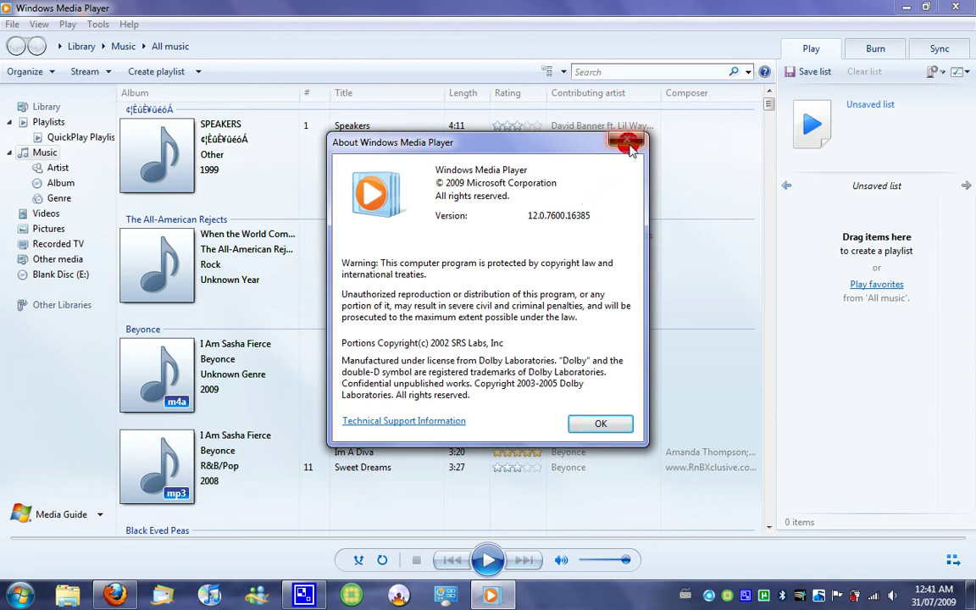
left_click(629, 146)
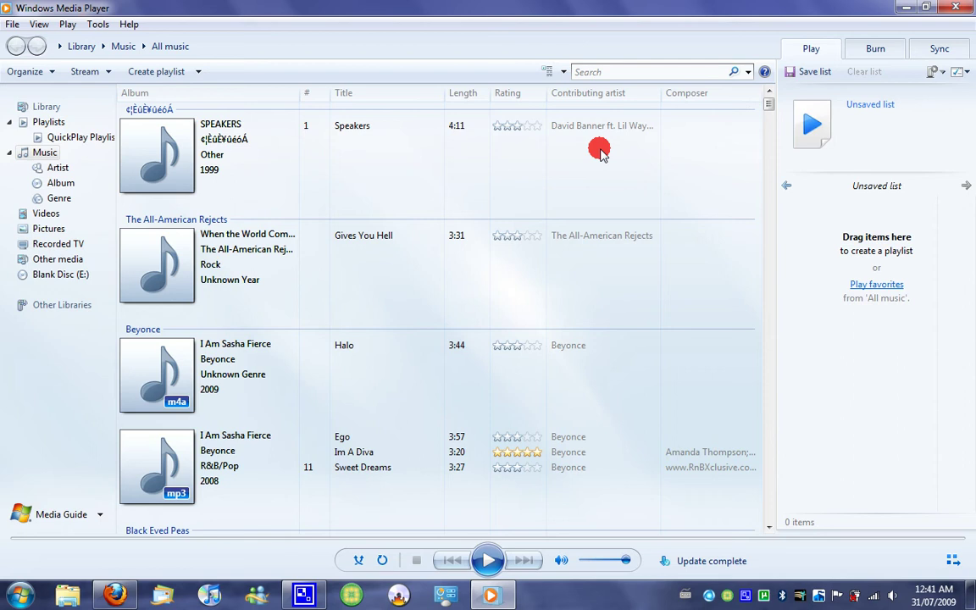
Browse the Help and Tools menus, then close Windows Media Player.
left_click(125, 25)
left_click(227, 7)
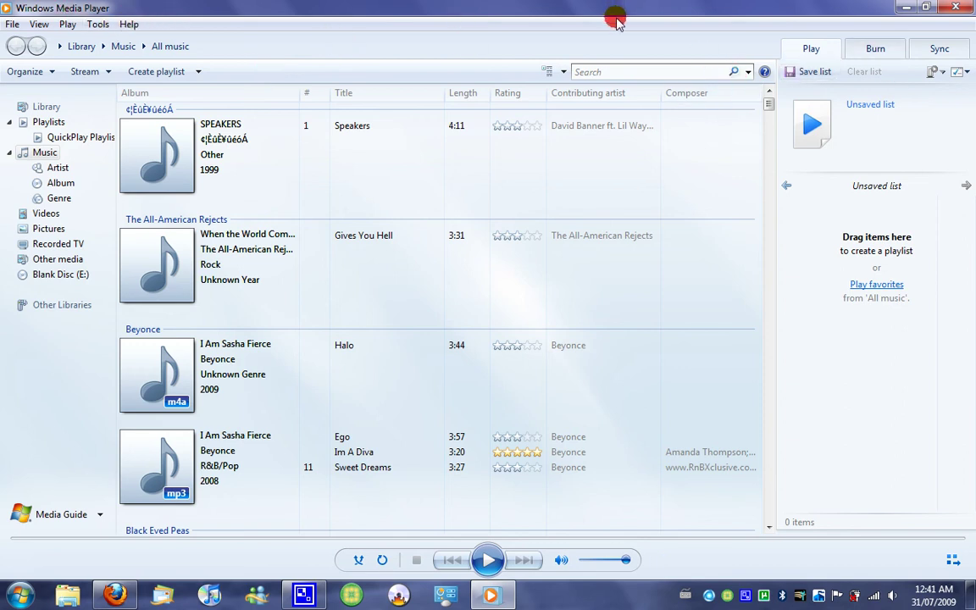
left_click(100, 24)
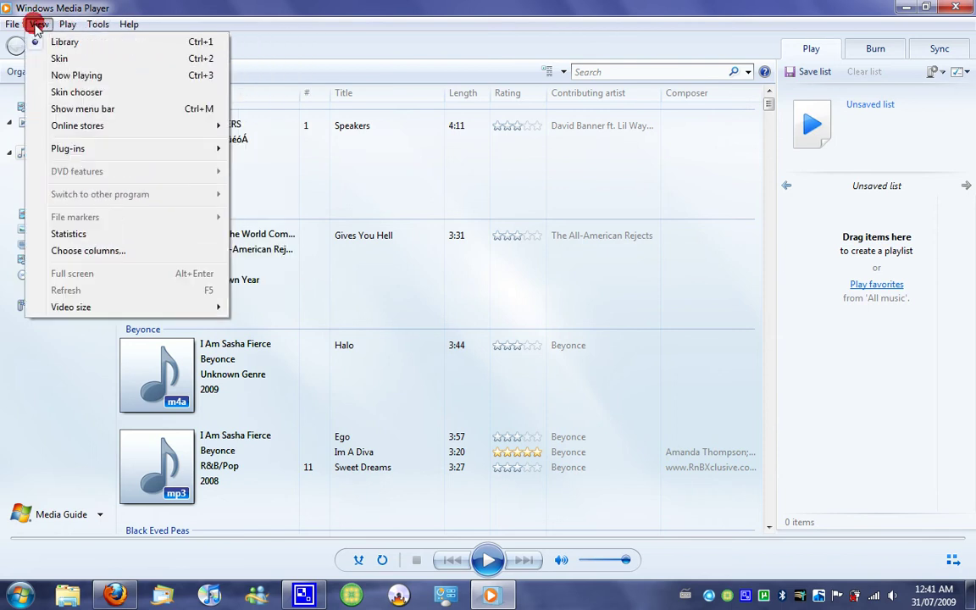
mouse_move(10, 27)
left_click(956, 7)
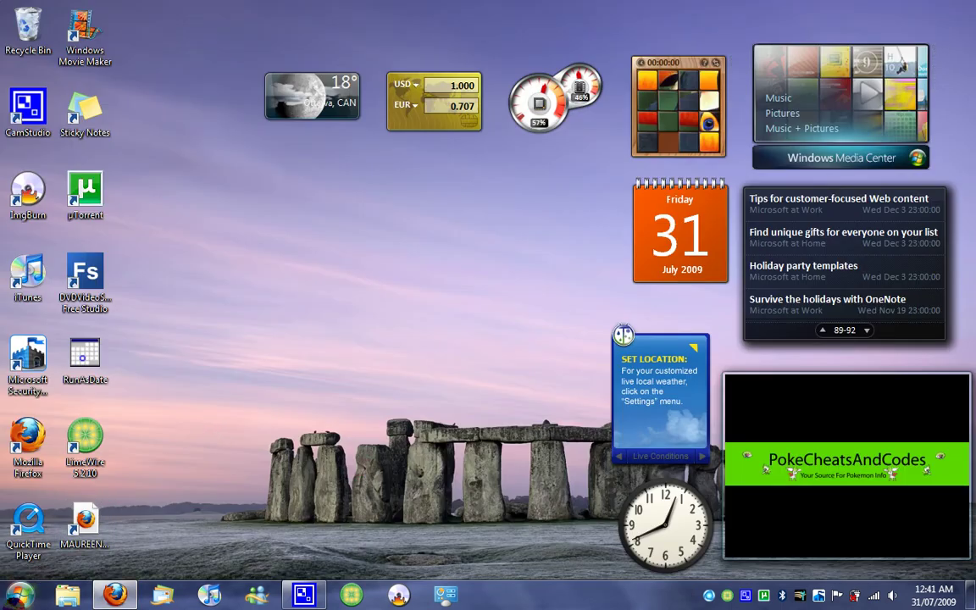
Launch Paint, then open WordPad from All Programs > Accessories.
left_click(19, 595)
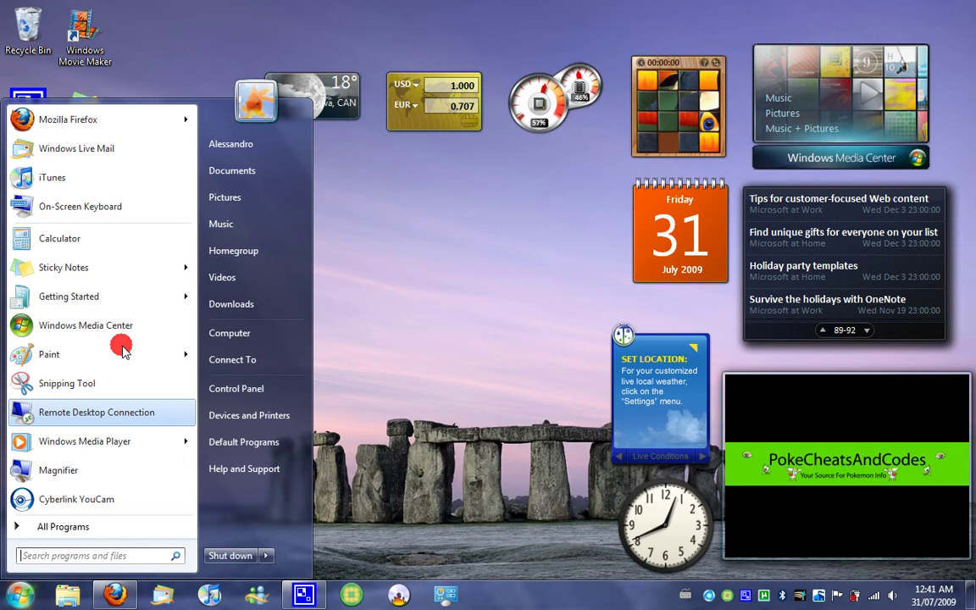
left_click(89, 360)
left_click(19, 595)
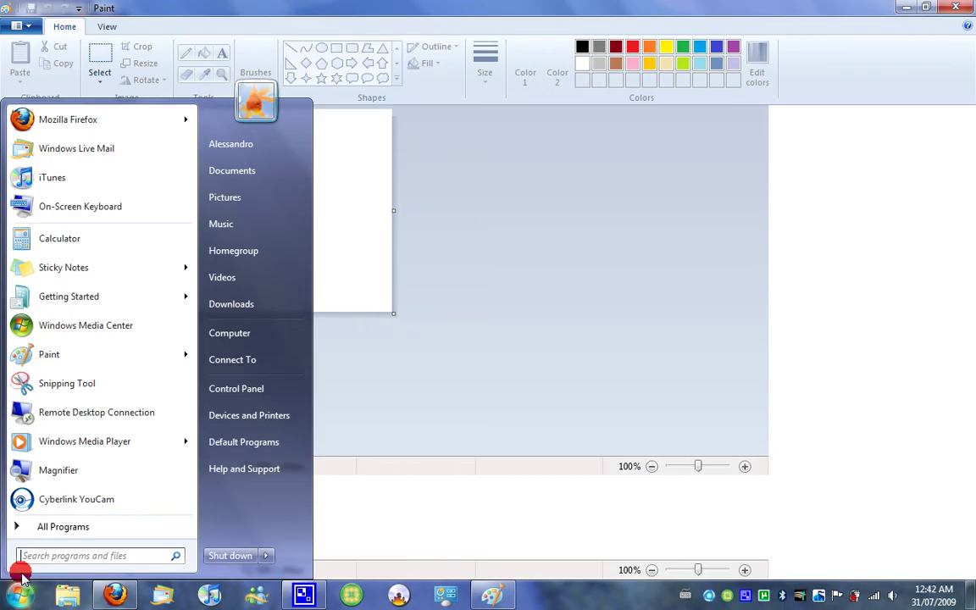
left_click(38, 527)
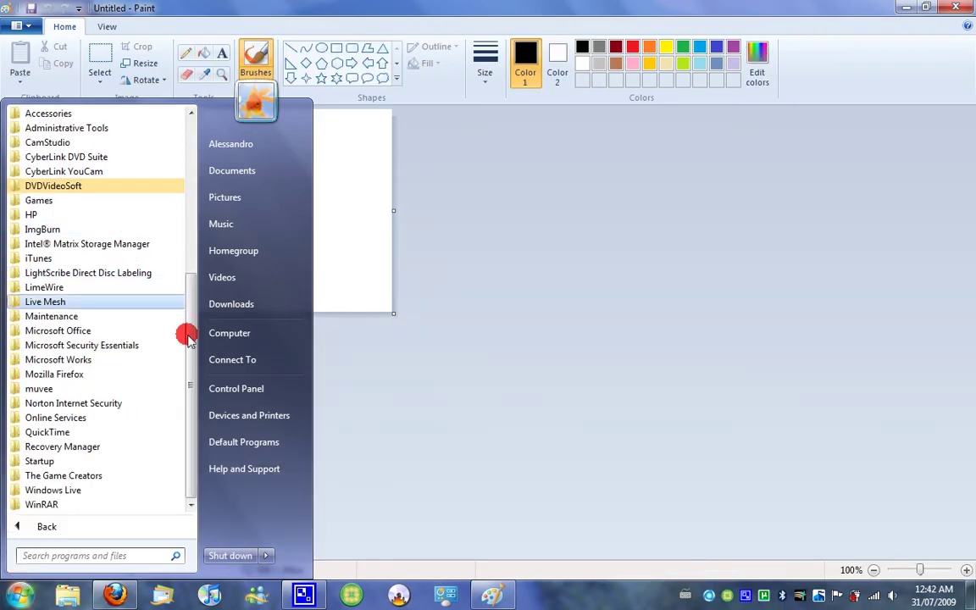
scroll(187, 346, "up", 5)
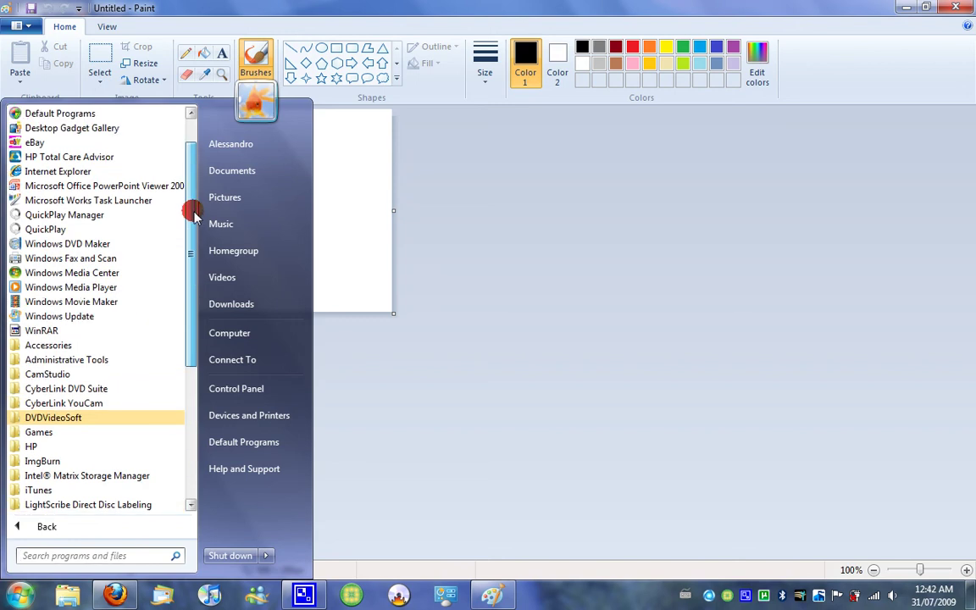
left_click(93, 342)
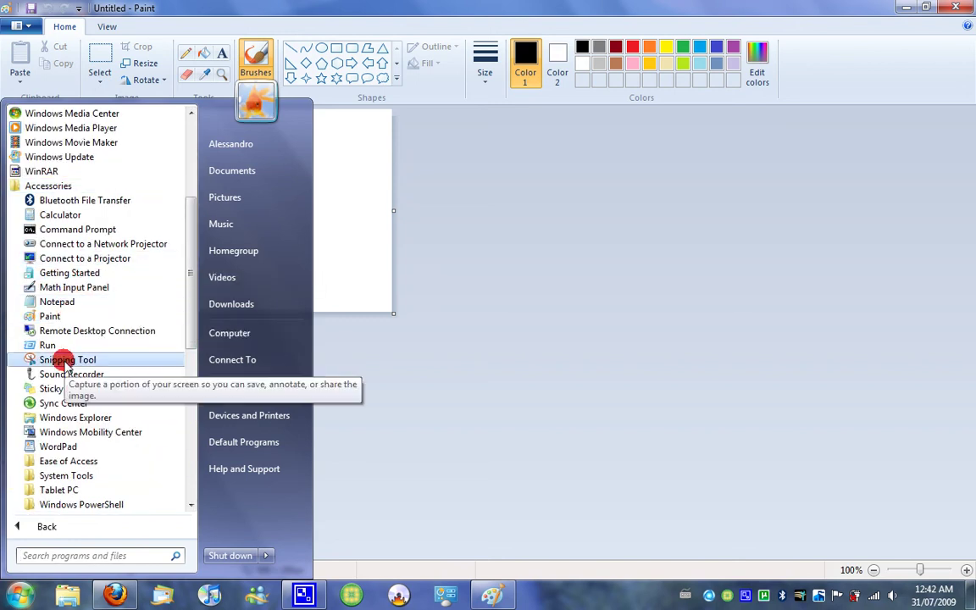
left_click(71, 446)
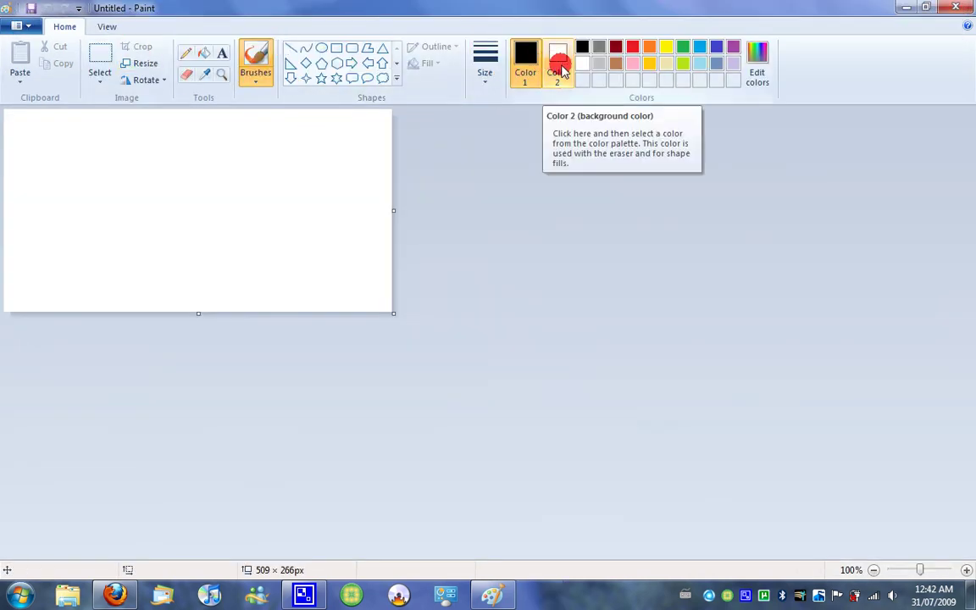
Draw a pentagon mid-canvas and a right-pointing arrow just above it.
left_click(322, 62)
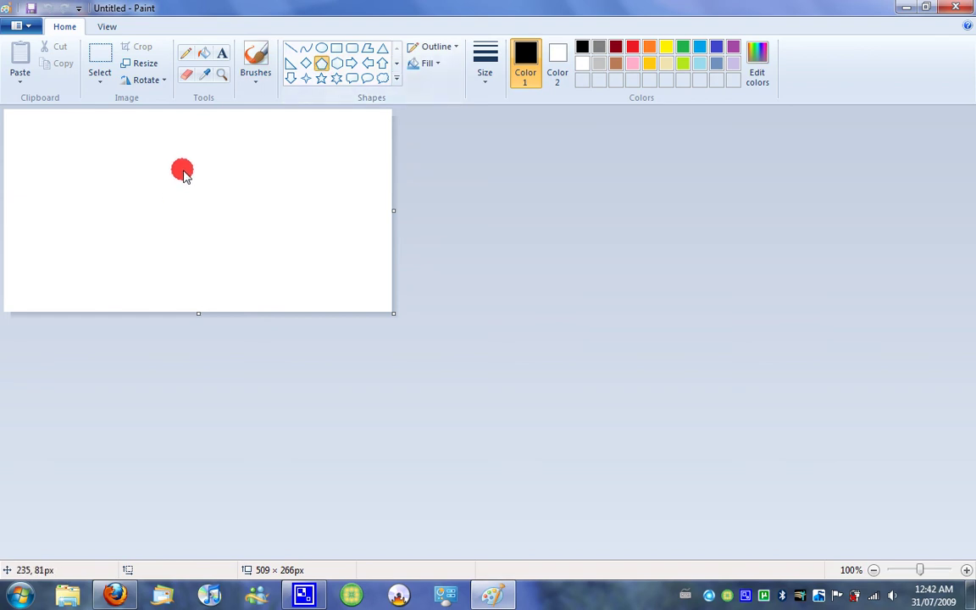
mouse_move(182, 172)
left_mouse_down()
mouse_move(294, 287)
mouse_move(300, 269)
left_mouse_up()
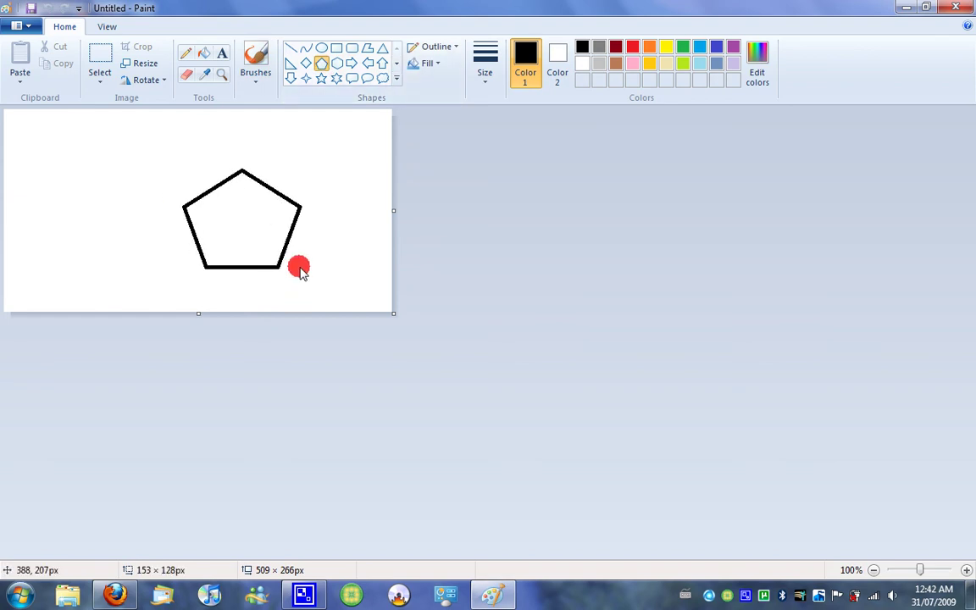
left_click(350, 63)
mouse_move(214, 134)
left_mouse_down()
mouse_move(278, 153)
mouse_move(320, 178)
left_mouse_up()
Browse the brush styles list and View tab, then select Color 2.
left_click(256, 76)
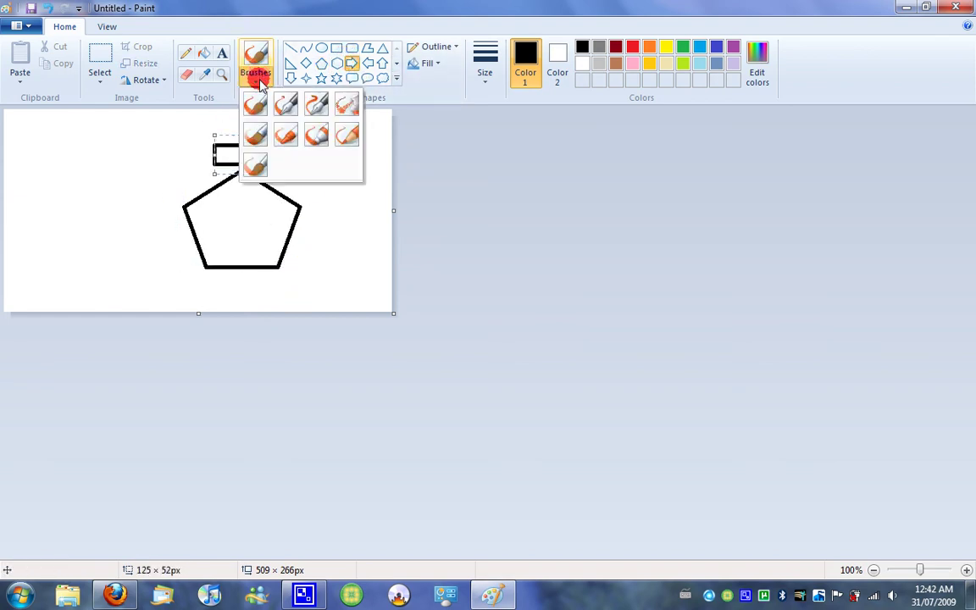
left_click(256, 135)
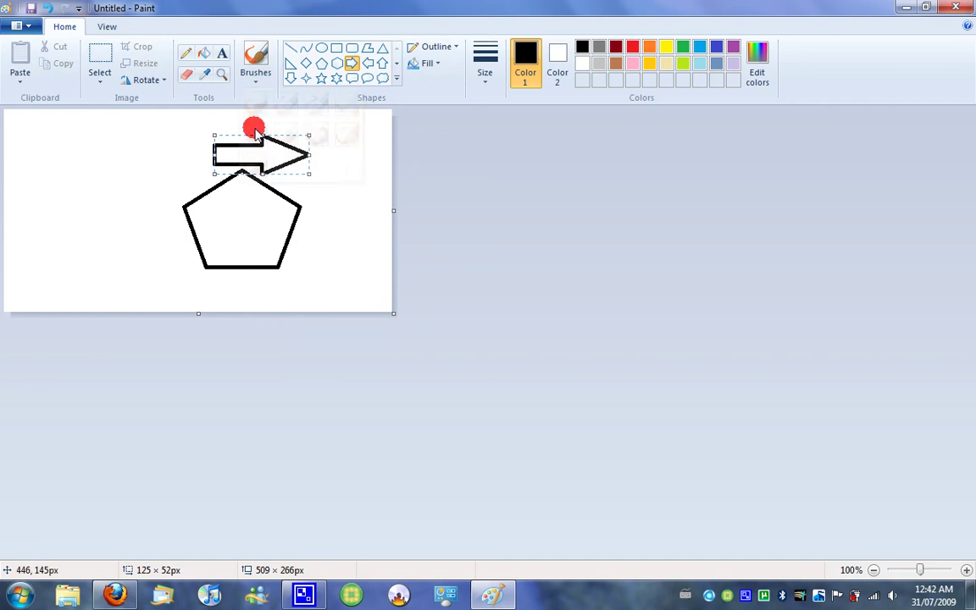
left_click(107, 26)
left_click(61, 26)
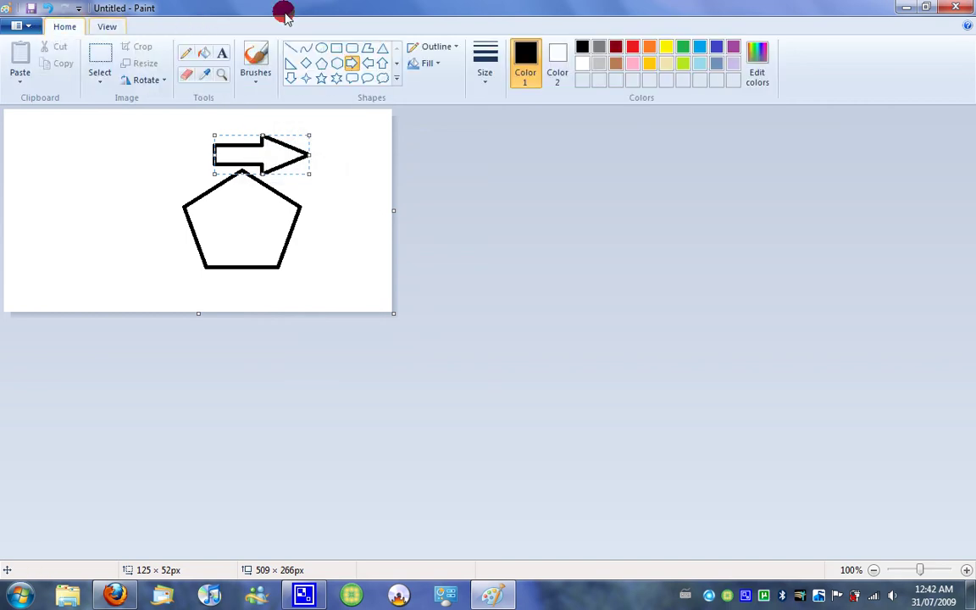
left_click(559, 73)
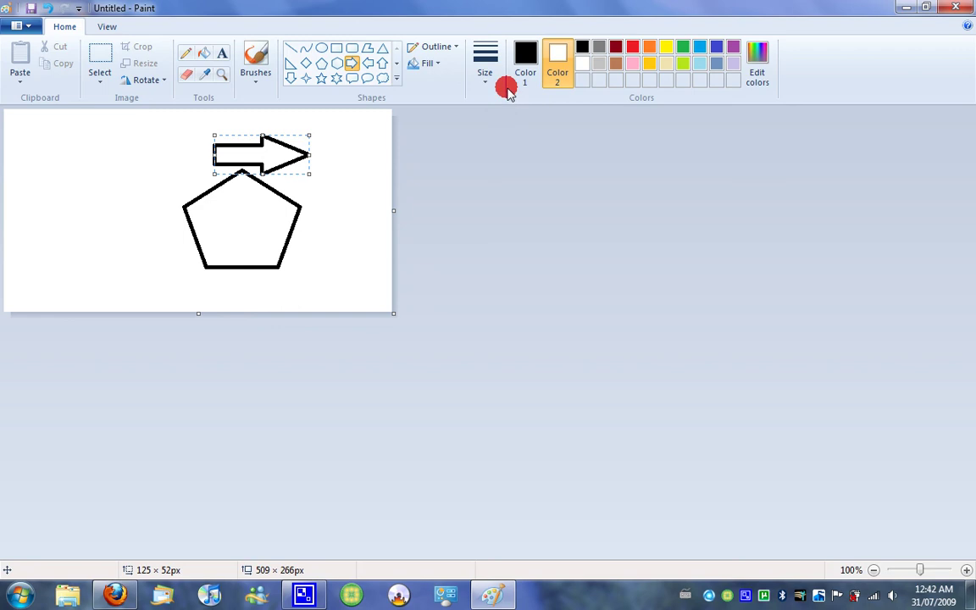
Set Color 1 and Color 2, then draw a small arrow left of the pentagon.
left_click(521, 77)
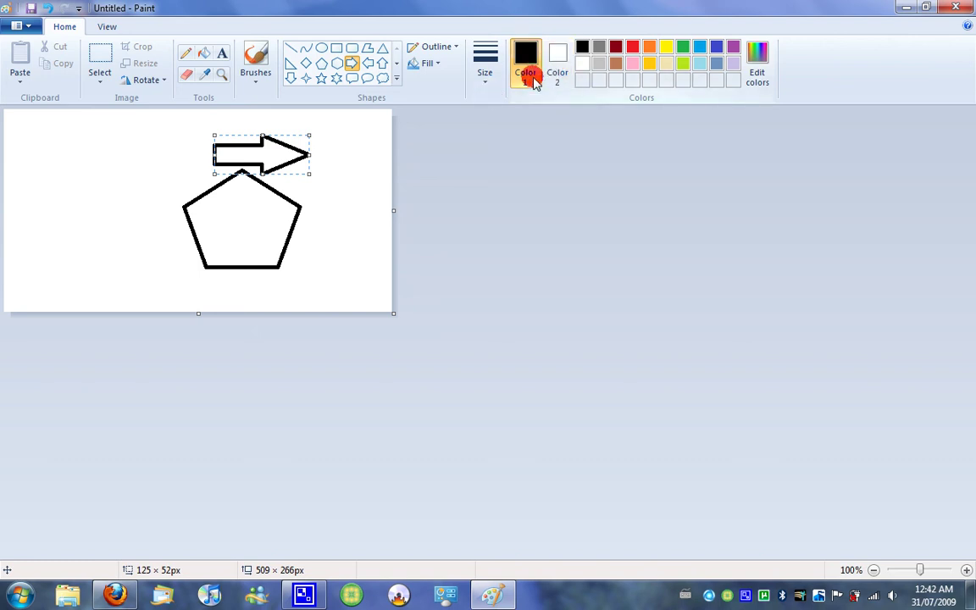
left_click(561, 61)
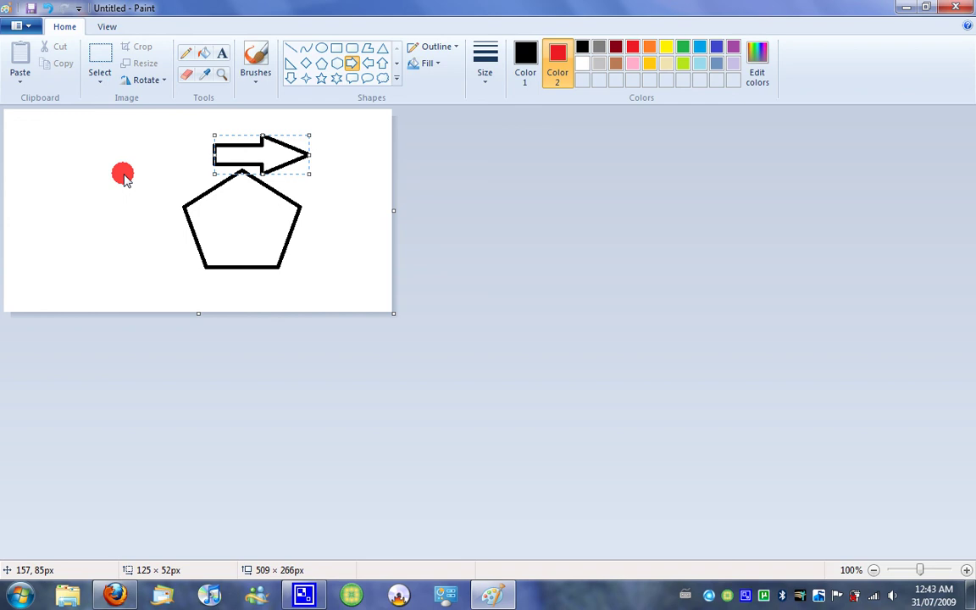
mouse_move(114, 172)
left_mouse_down()
mouse_move(172, 230)
mouse_move(131, 212)
mouse_move(171, 215)
left_mouse_up()
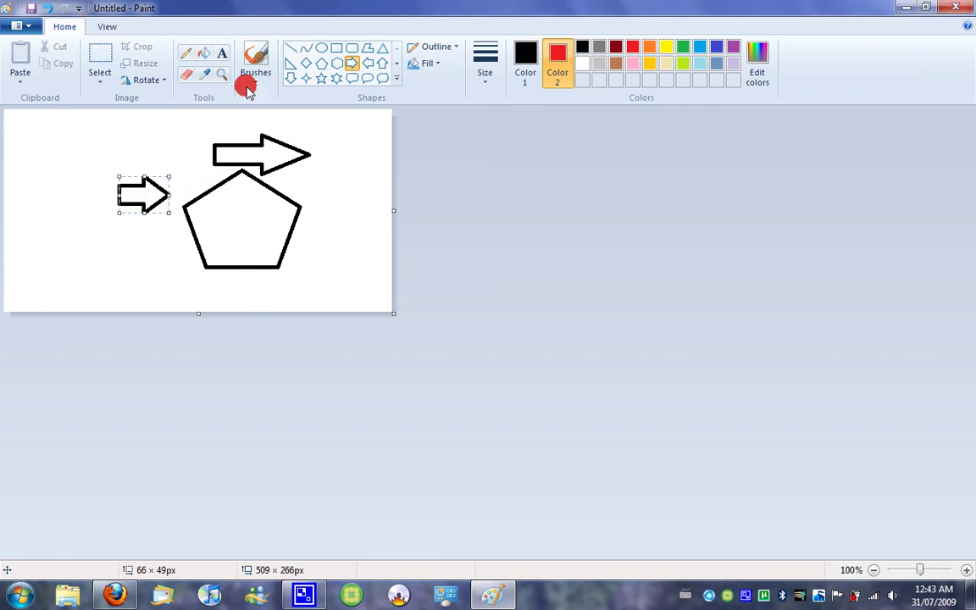
left_click_drag(55, 142, 141, 201)
Scribble freehand brush strokes over the arrow and pentagon, then close Paint unsaved.
left_click(255, 56)
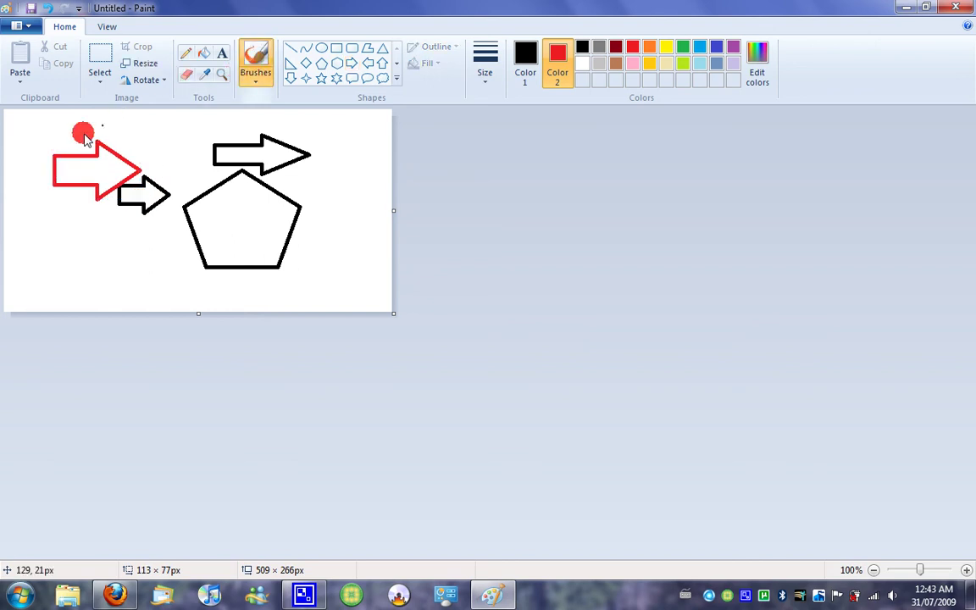
mouse_move(58, 136)
left_mouse_down()
mouse_move(146, 158)
mouse_move(163, 247)
left_mouse_up()
mouse_move(212, 210)
left_mouse_down()
mouse_move(211, 181)
mouse_move(168, 181)
mouse_move(206, 168)
mouse_move(248, 265)
left_mouse_up()
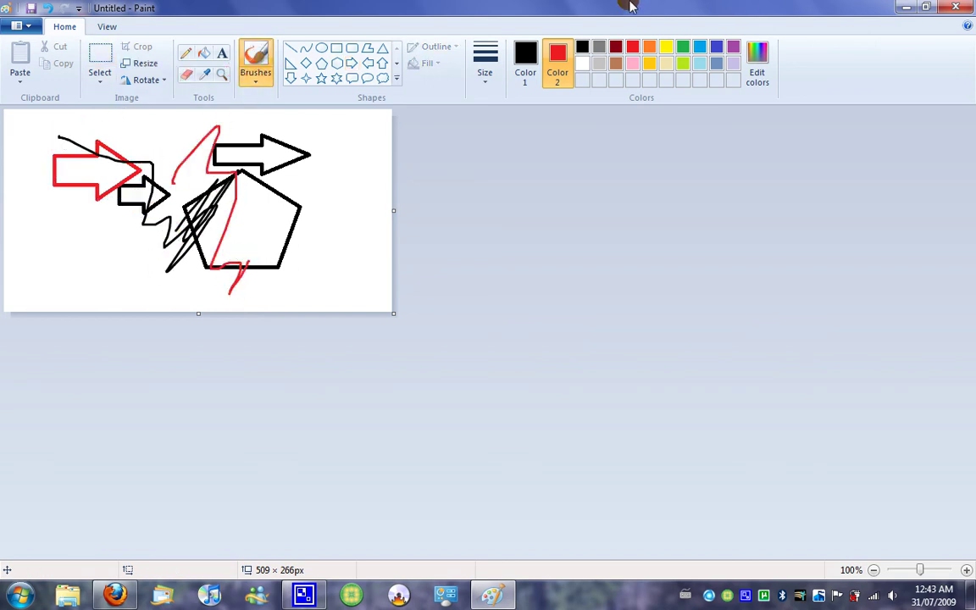
left_click(956, 8)
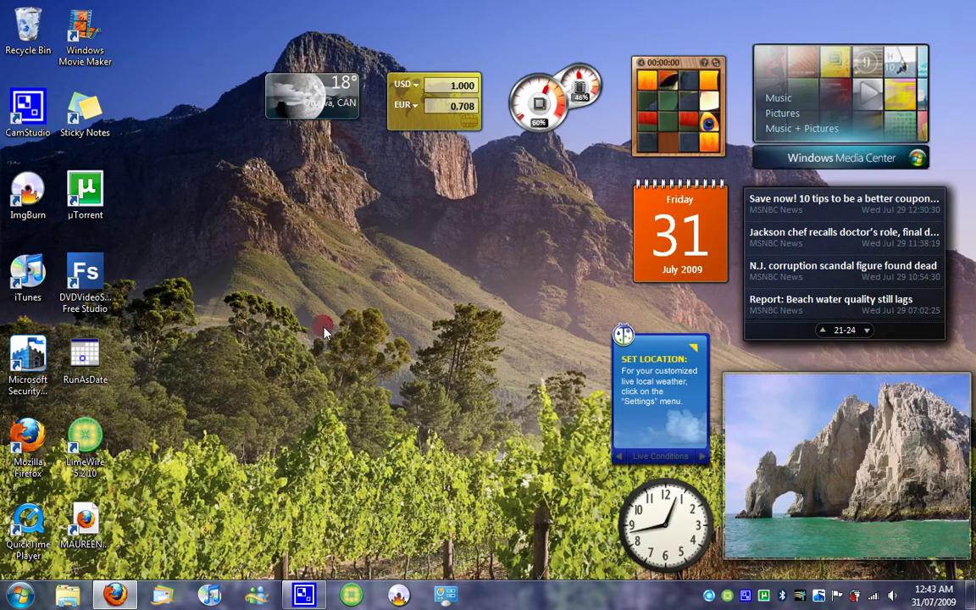
left_click(88, 120)
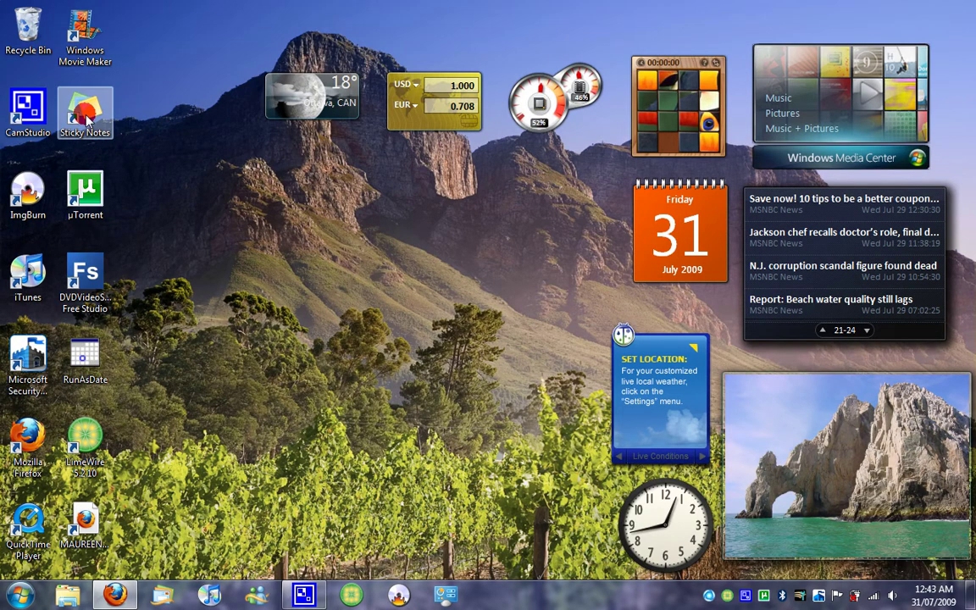
double_click(87, 120)
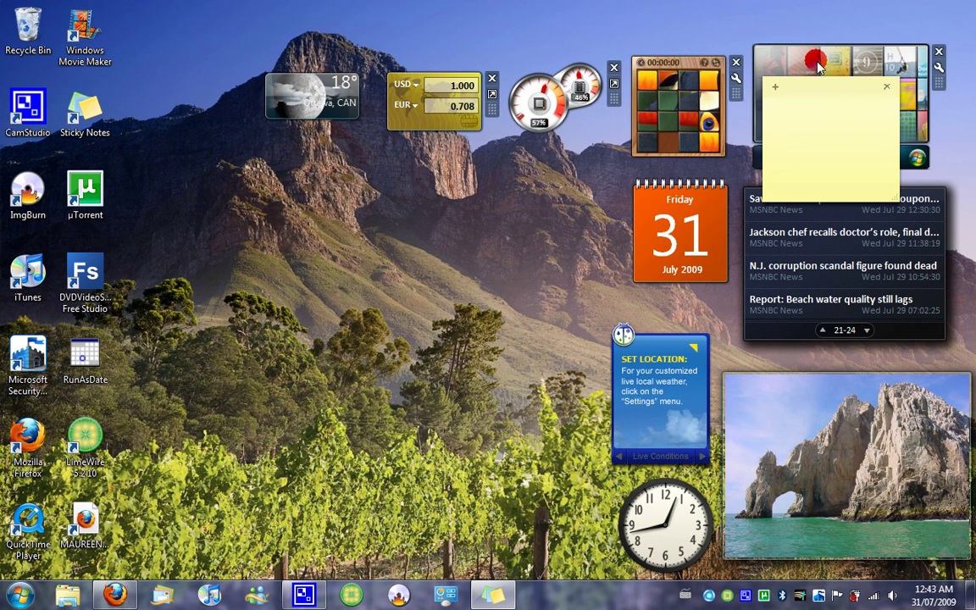
left_click_drag(813, 89, 327, 211)
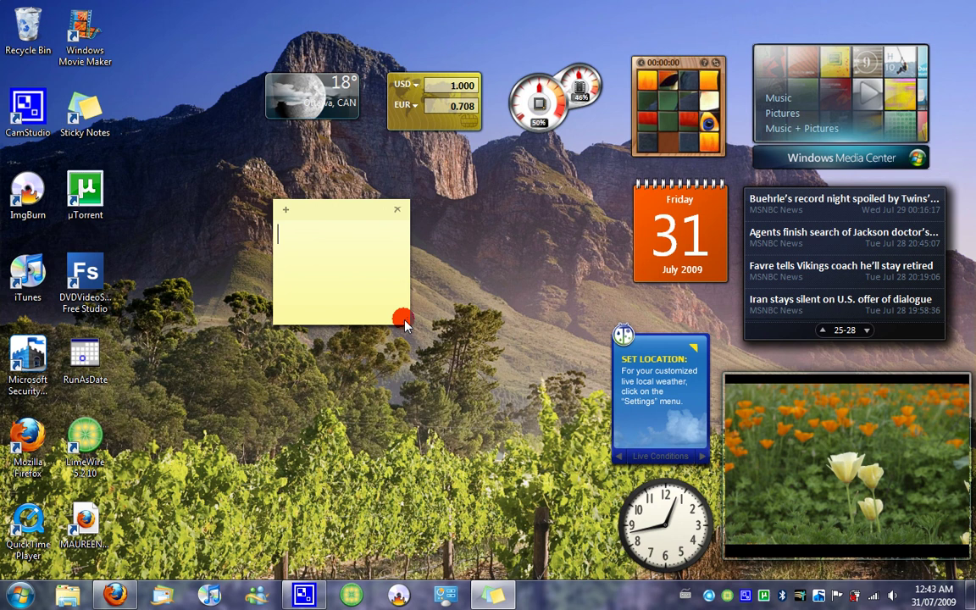
left_click_drag(404, 322, 415, 351)
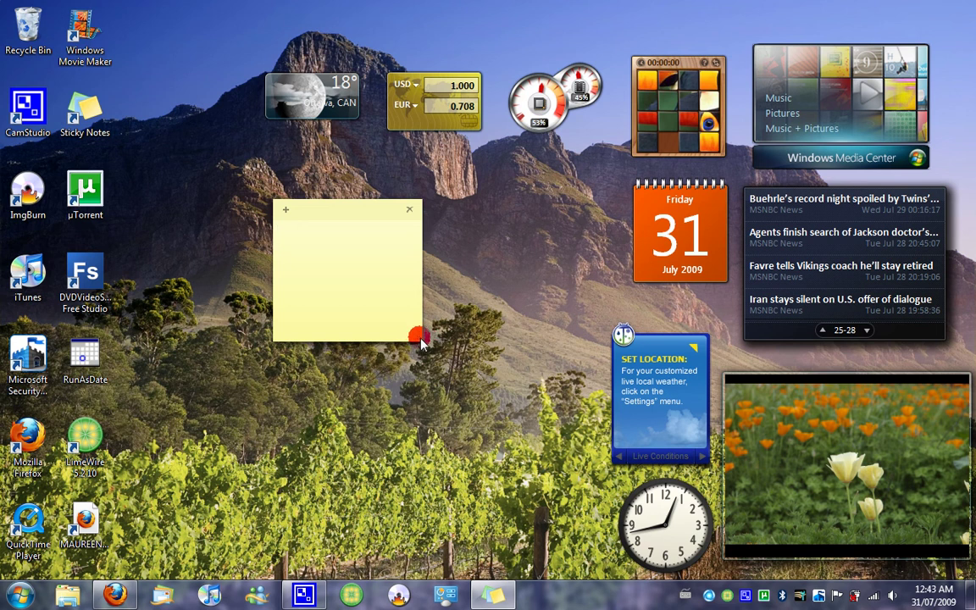
left_click(410, 210)
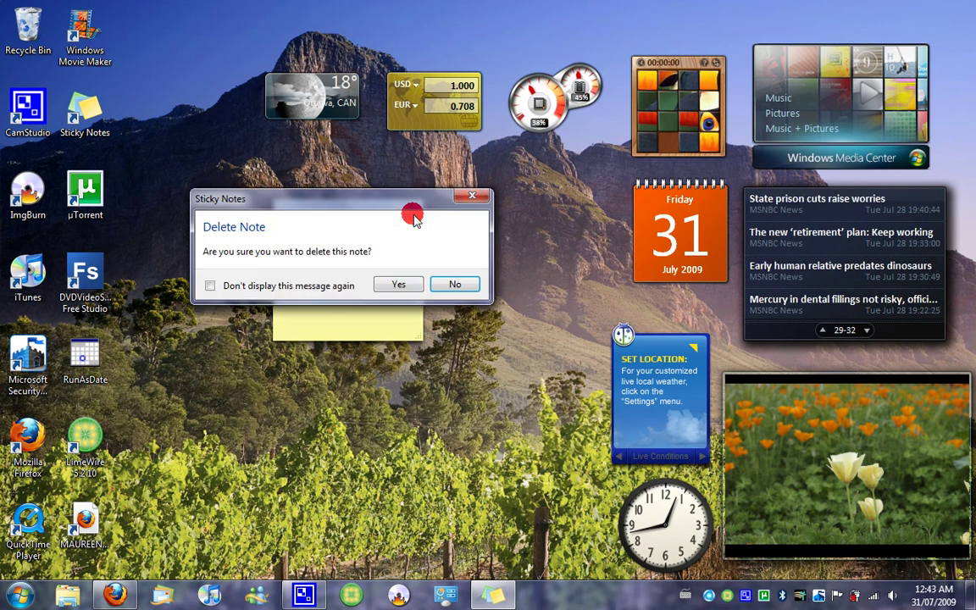
left_click(402, 285)
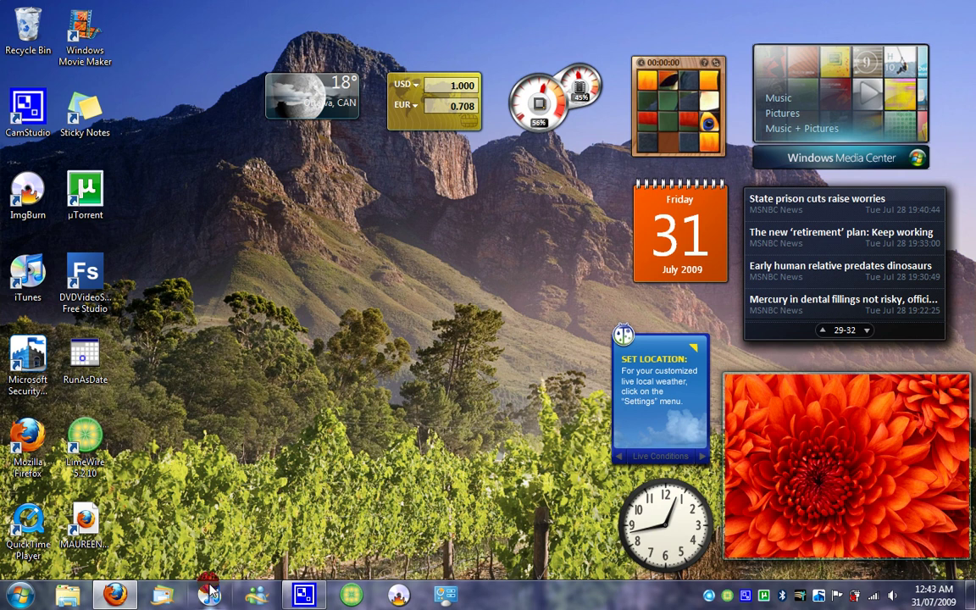
mouse_move(261, 599)
left_mouse_down()
mouse_move(295, 527)
mouse_move(234, 540)
mouse_move(258, 599)
mouse_move(279, 585)
mouse_move(284, 559)
mouse_move(269, 598)
left_mouse_up()
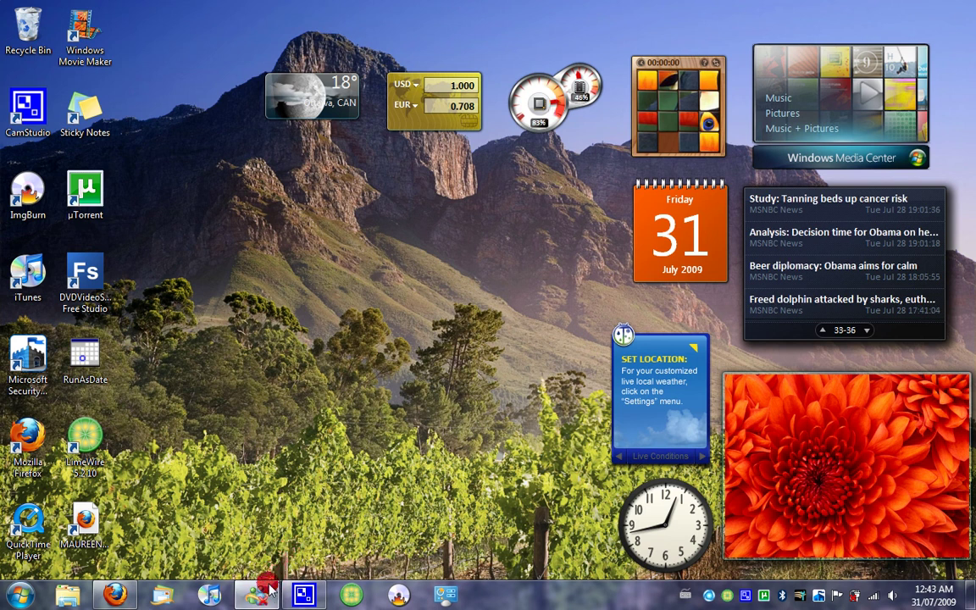
right_click(269, 599)
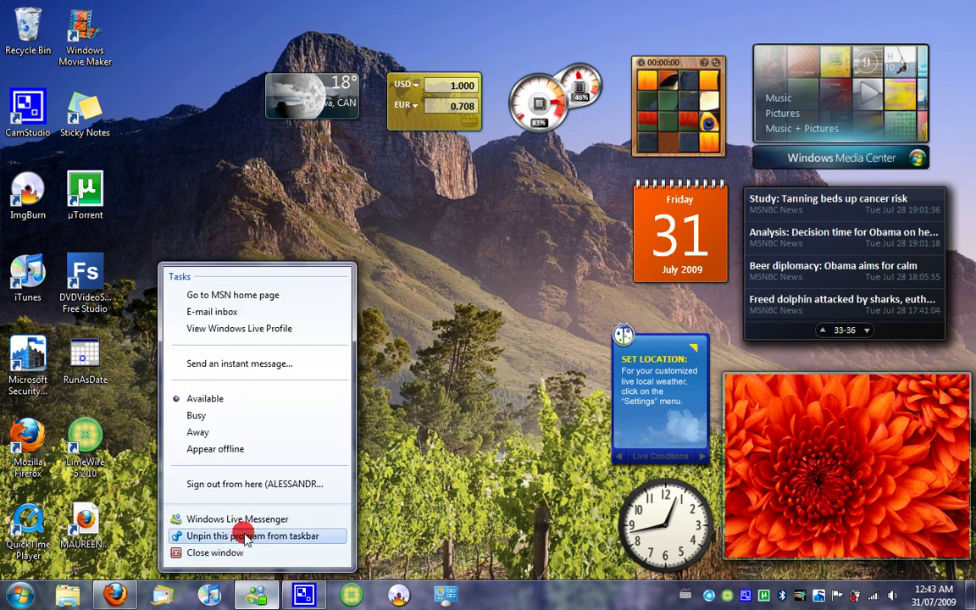
left_click(258, 599)
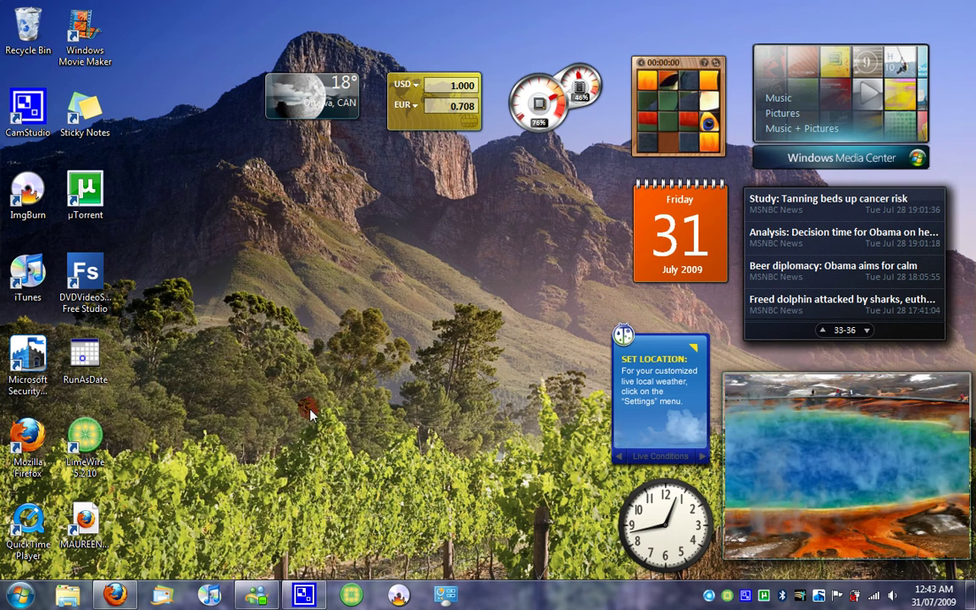
left_click_drag(769, 66, 325, 145)
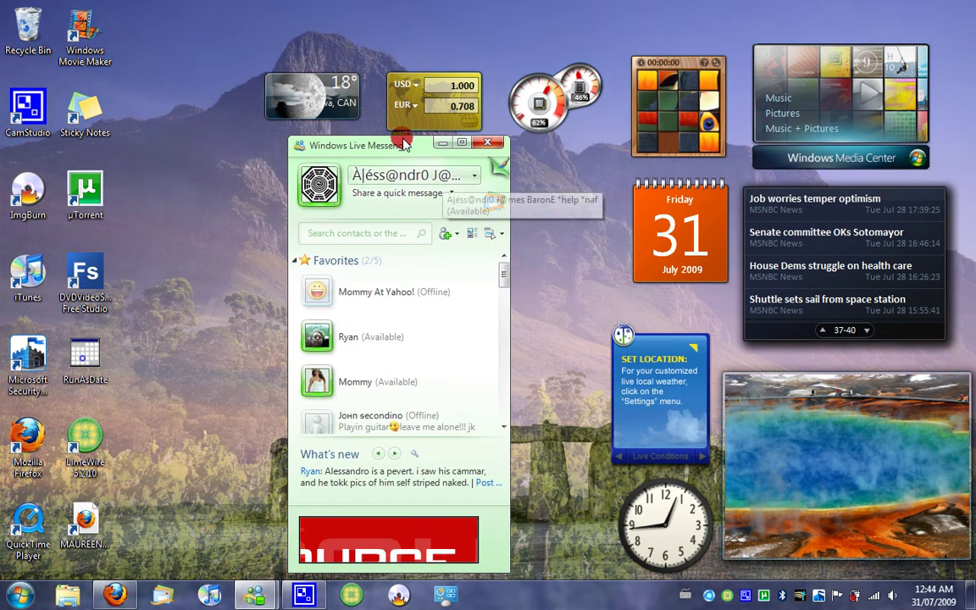
left_click_drag(403, 144, 264, 6)
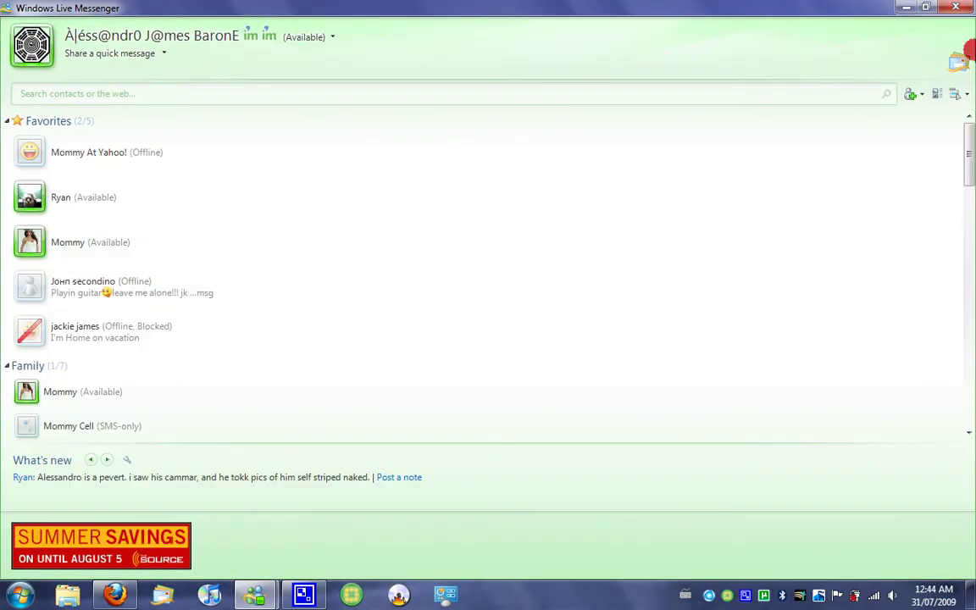
left_click_drag(682, 7, 688, 112)
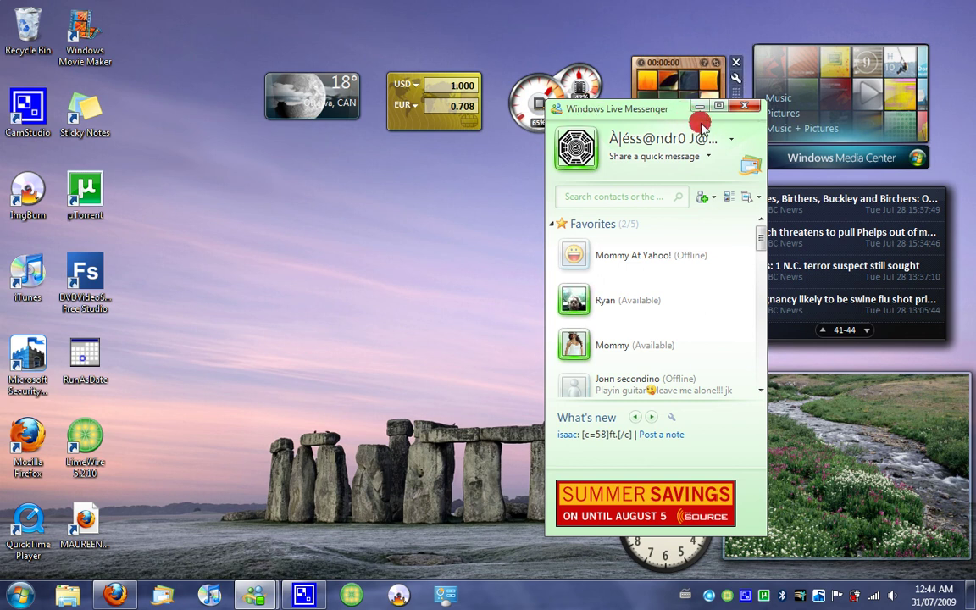
left_click(753, 105)
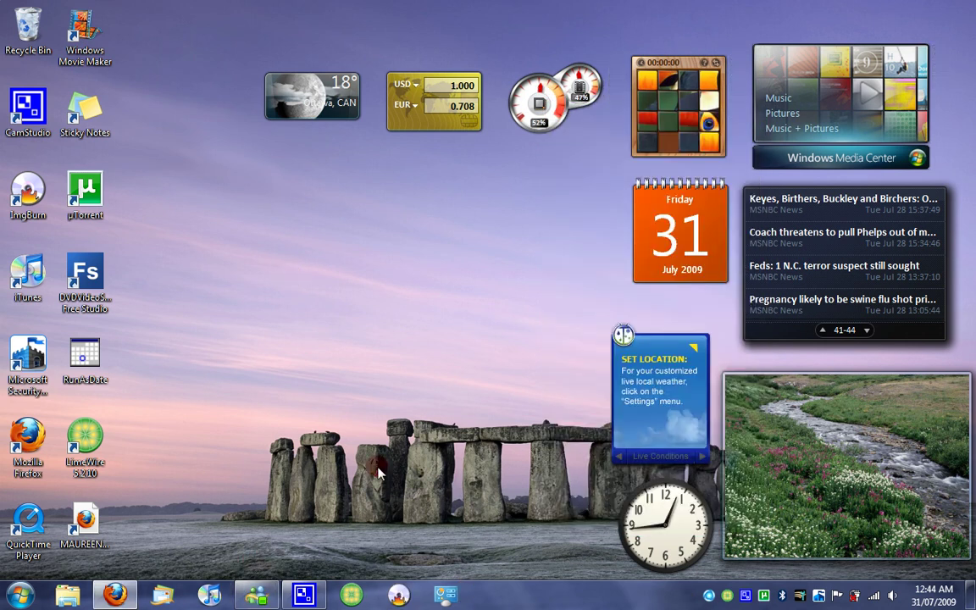
left_click_drag(133, 429, 14, 579)
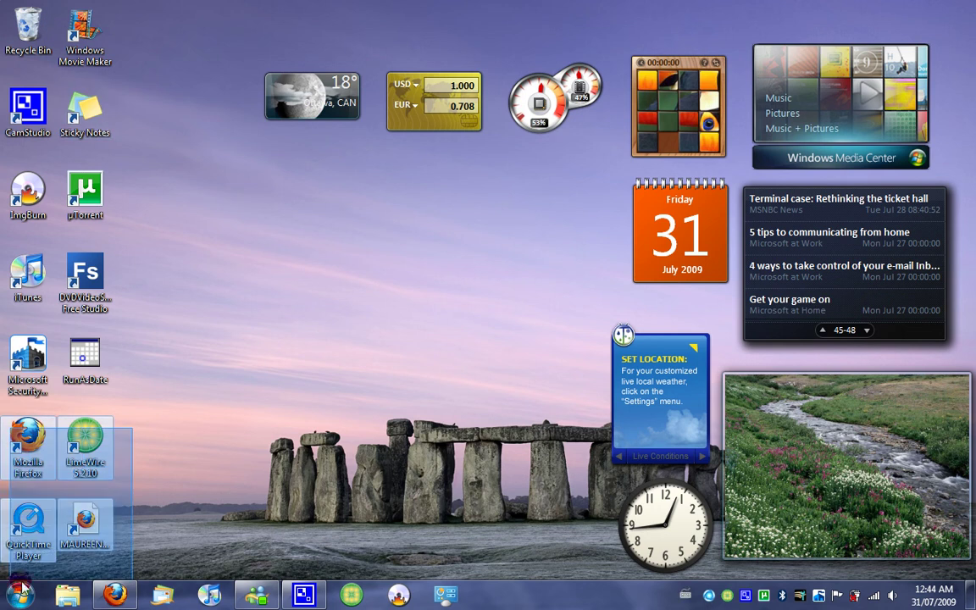
left_click(208, 421)
left_click(18, 595)
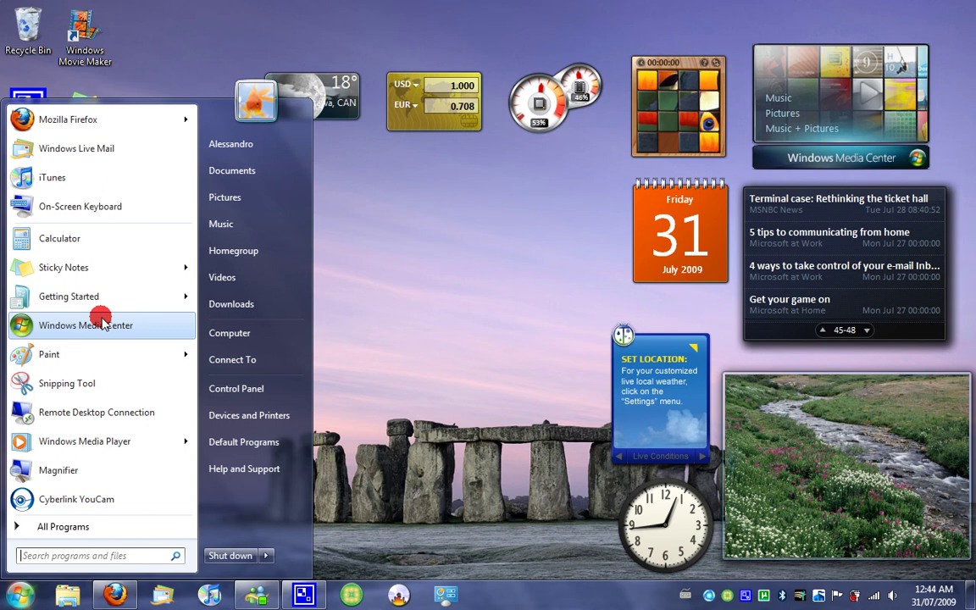
left_click(110, 527)
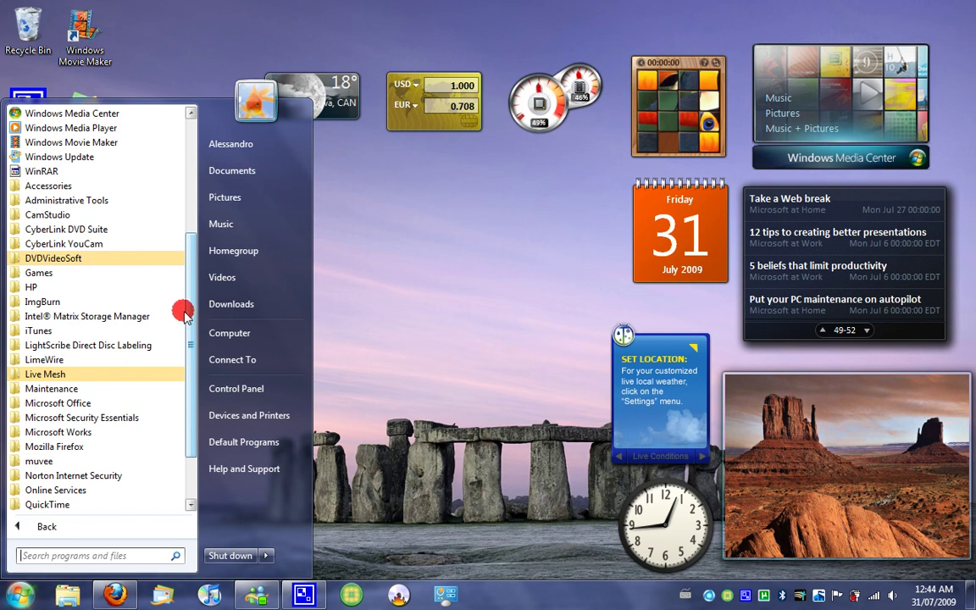
left_click_drag(184, 313, 180, 172)
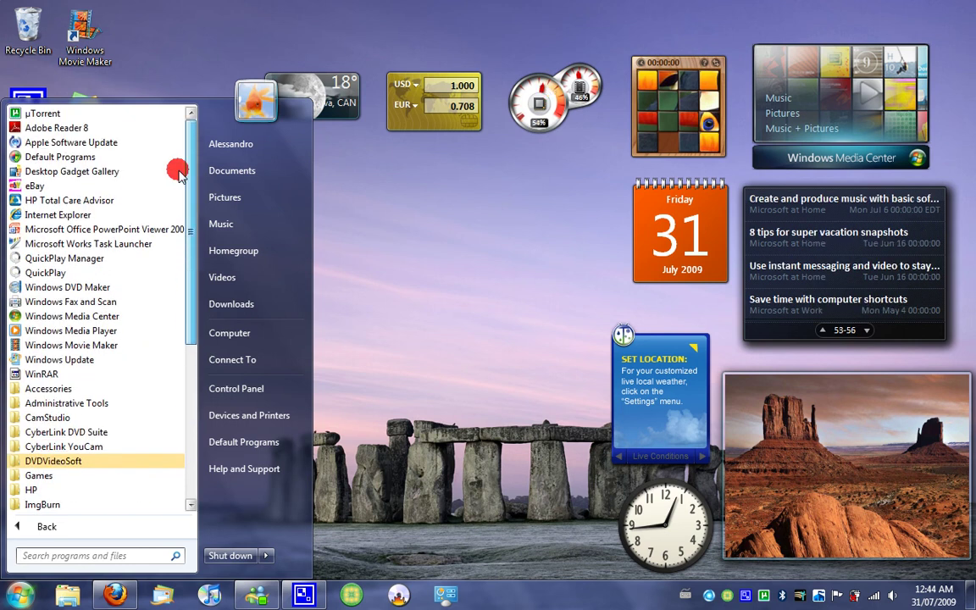
left_click_drag(180, 172, 185, 169)
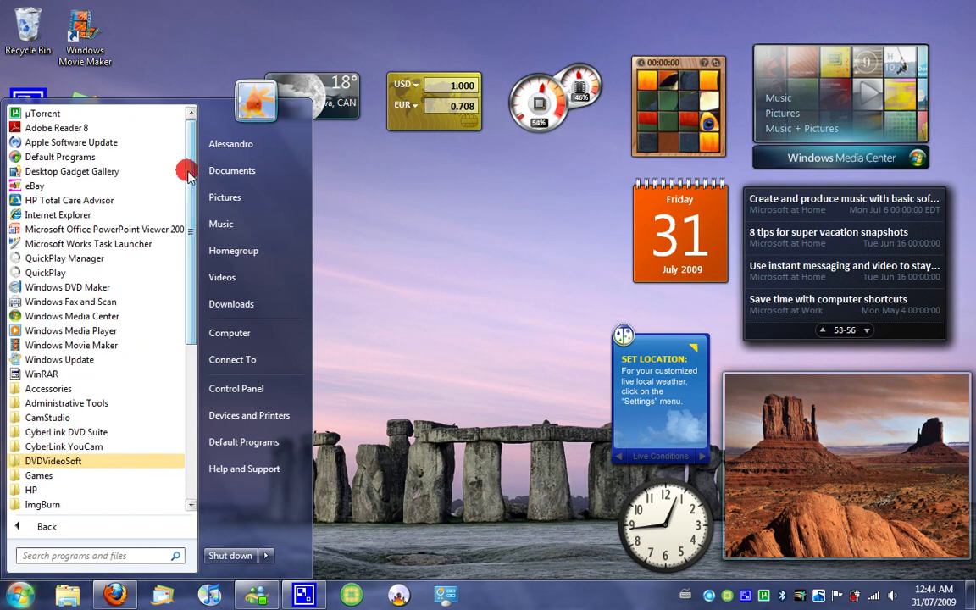
left_click(344, 267)
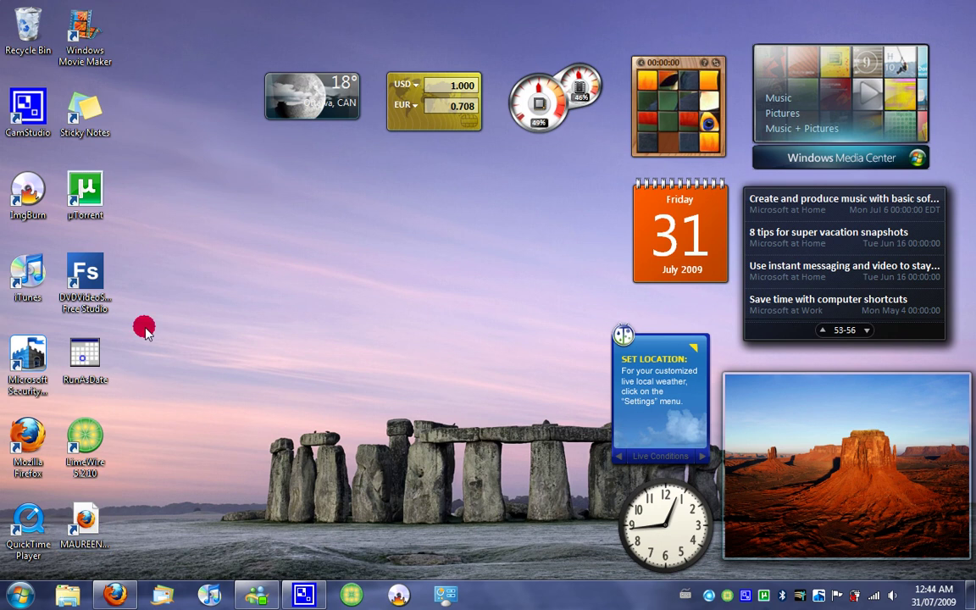